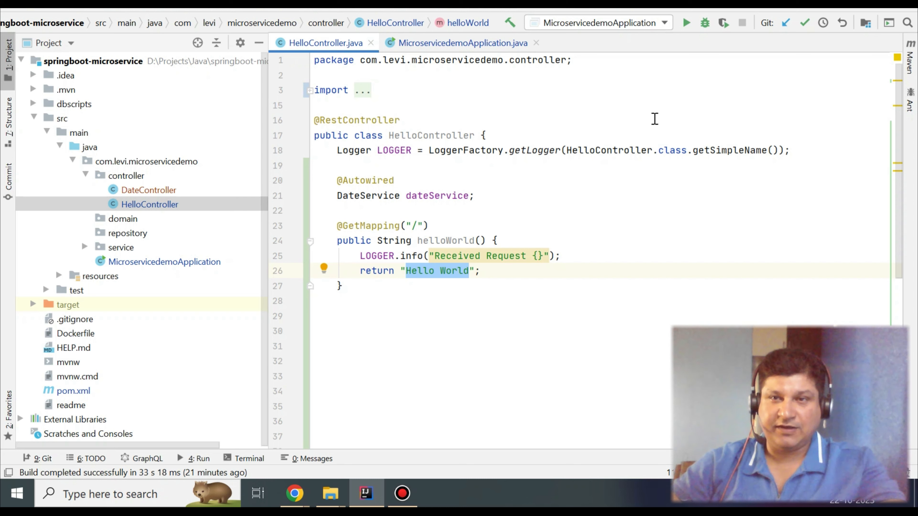
# - Run the MicroservicedemoApplication configuration and enlarge the run console to show the startup log
pyautogui.click(687, 24)
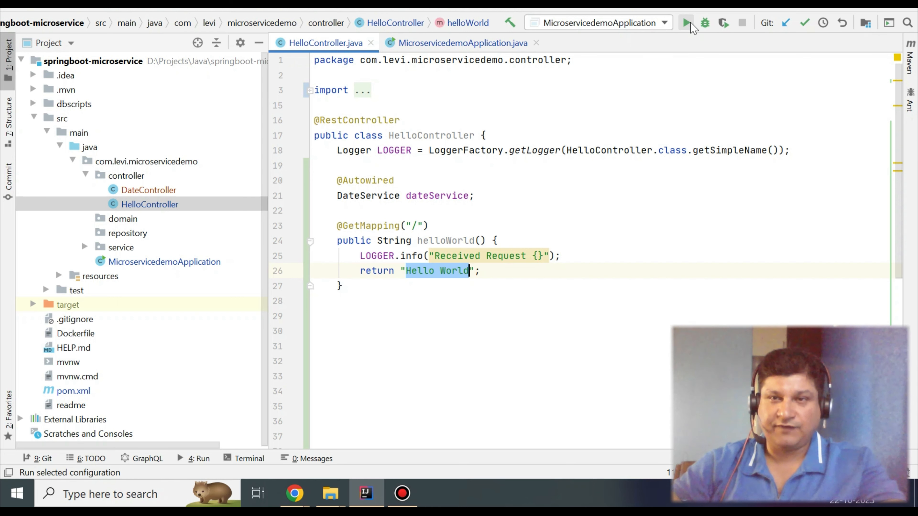
pyautogui.moveTo(562, 160); pyautogui.dragTo(562, 122)
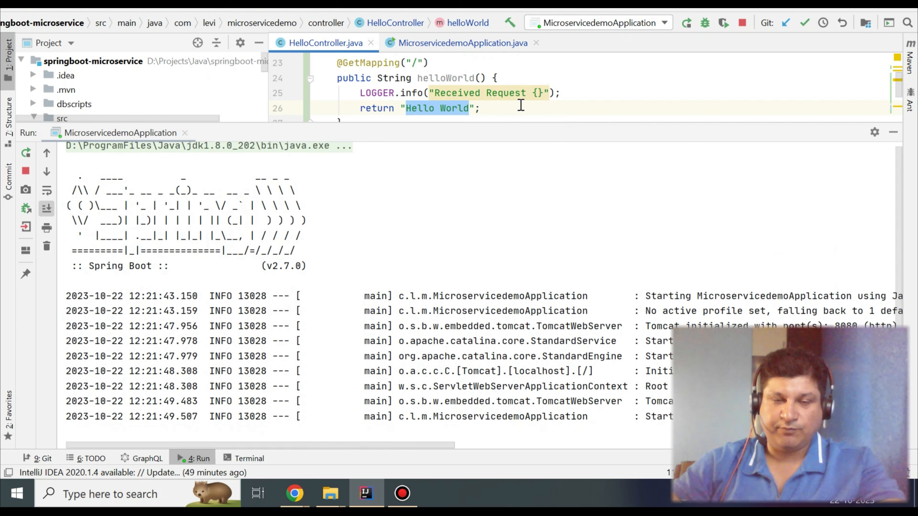
pyautogui.click(536, 247)
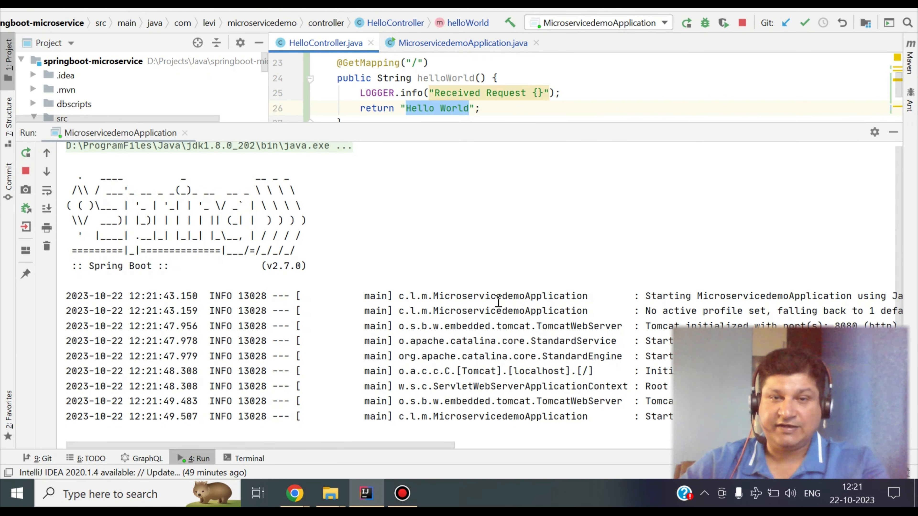
# - Switch to Chrome and load localhost:8080/ to check the response of the hello world endpoint
pyautogui.click(295, 494)
pyautogui.click(304, 31)
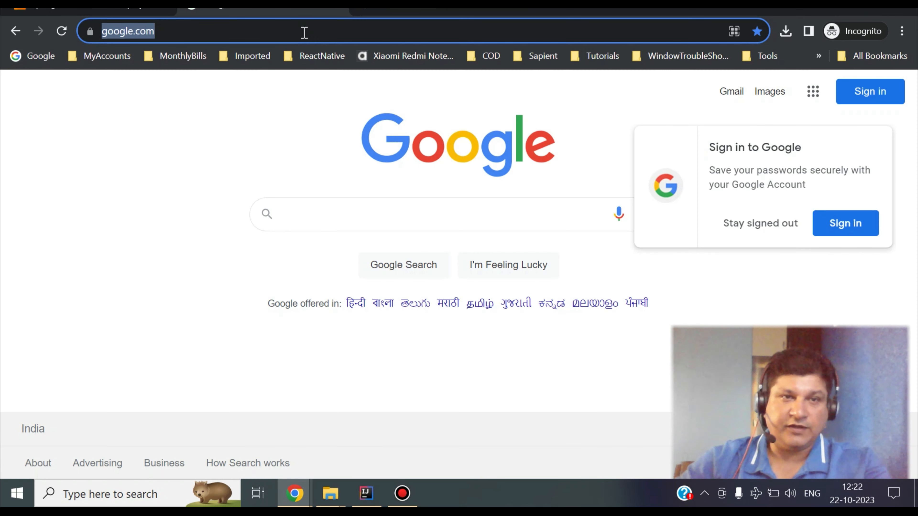
pyautogui.write('localh')
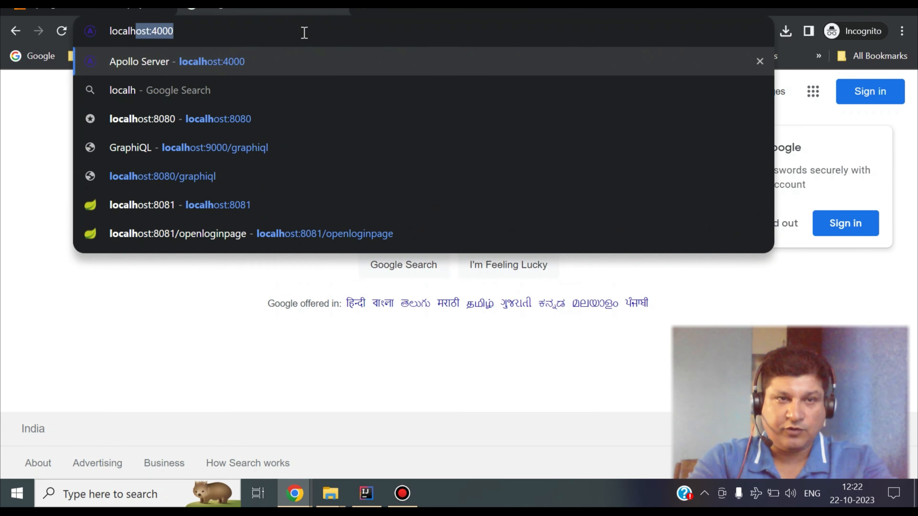
pyautogui.write('ost:')
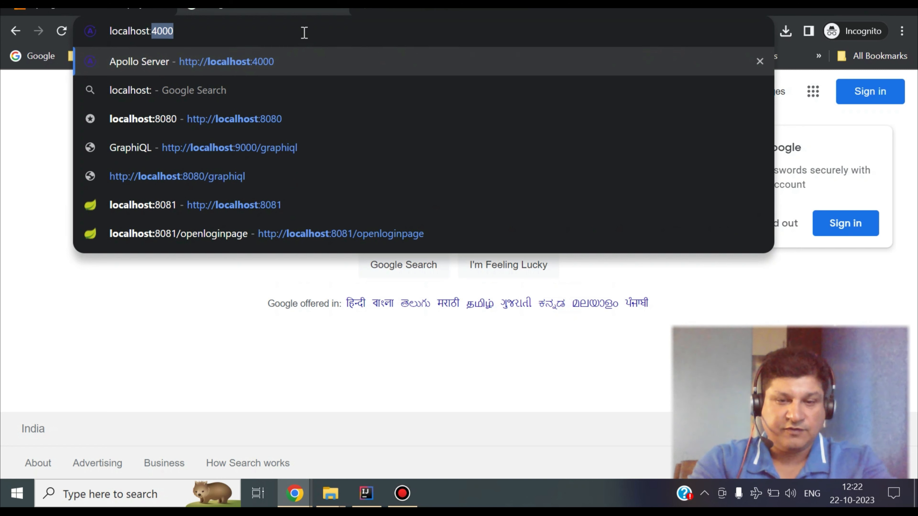
pyautogui.write('8080')
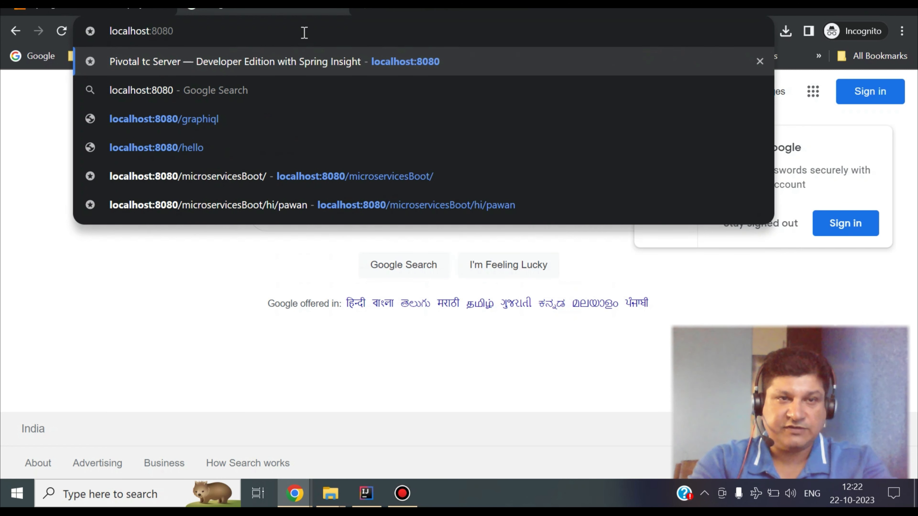
pyautogui.write('/')
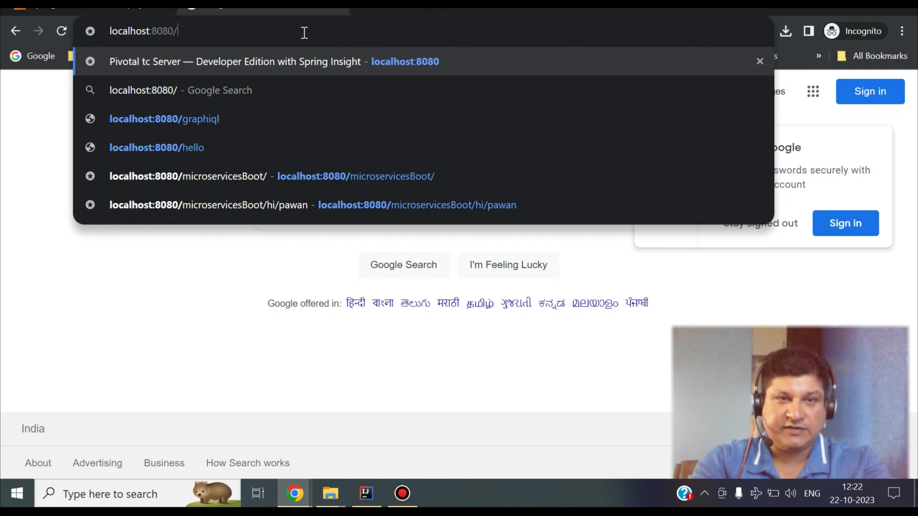
pyautogui.press('Return')
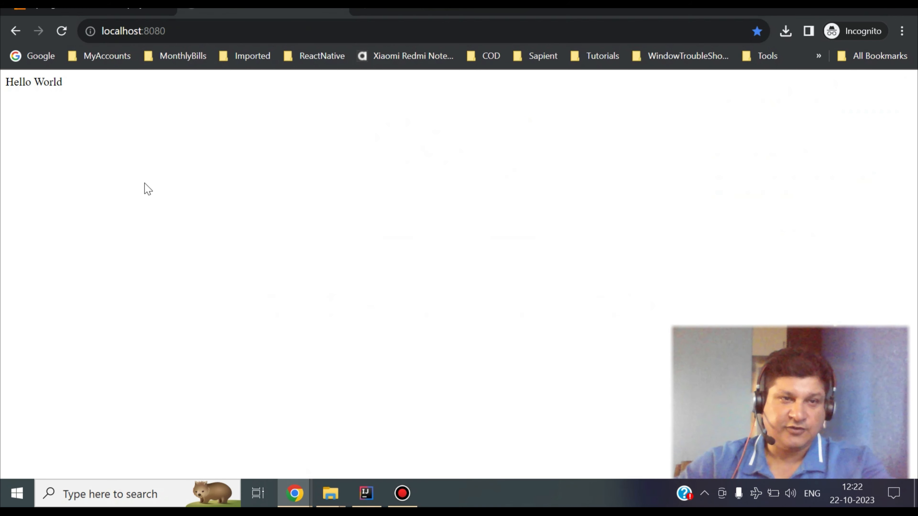
pyautogui.moveTo(72, 102); pyautogui.dragTo(2, 92)
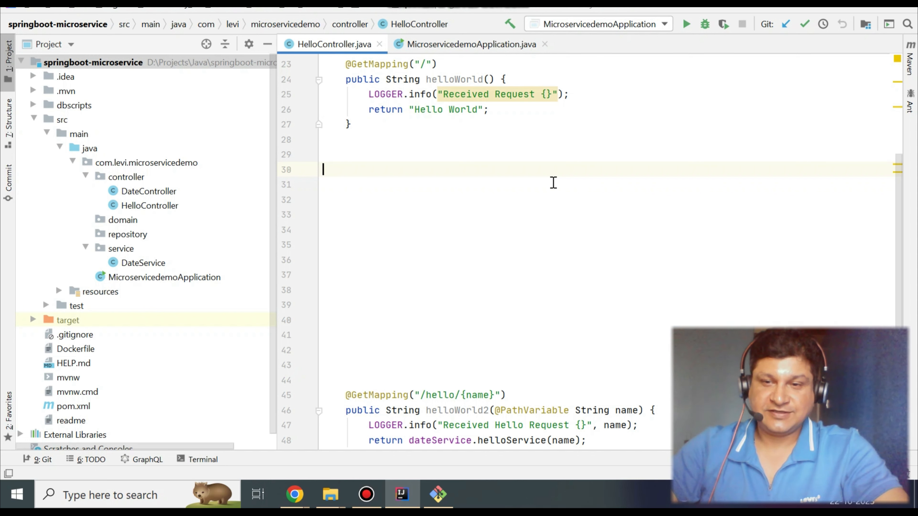
# - Review the Git command history in Git Bash, and examine the files of the springhelloworldapi repository on GitHub in Chrome
pyautogui.click(438, 495)
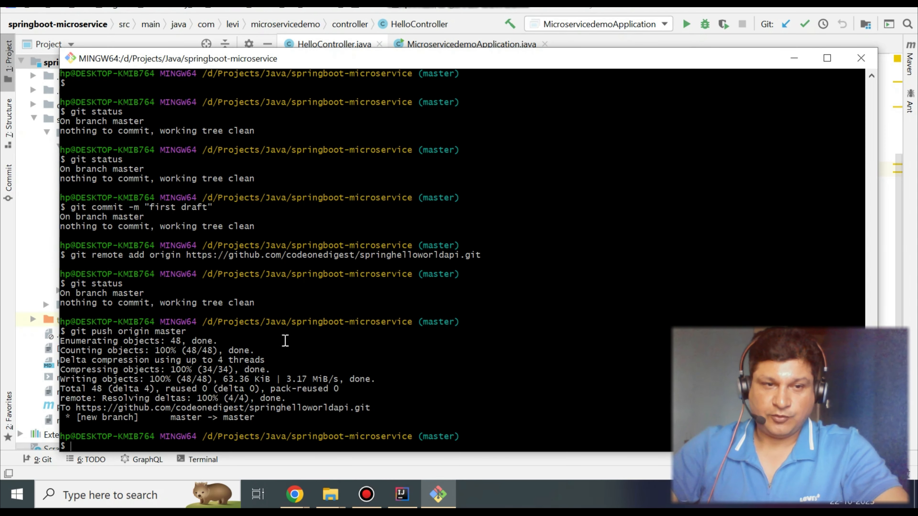
pyautogui.scroll(3, 206, 291)
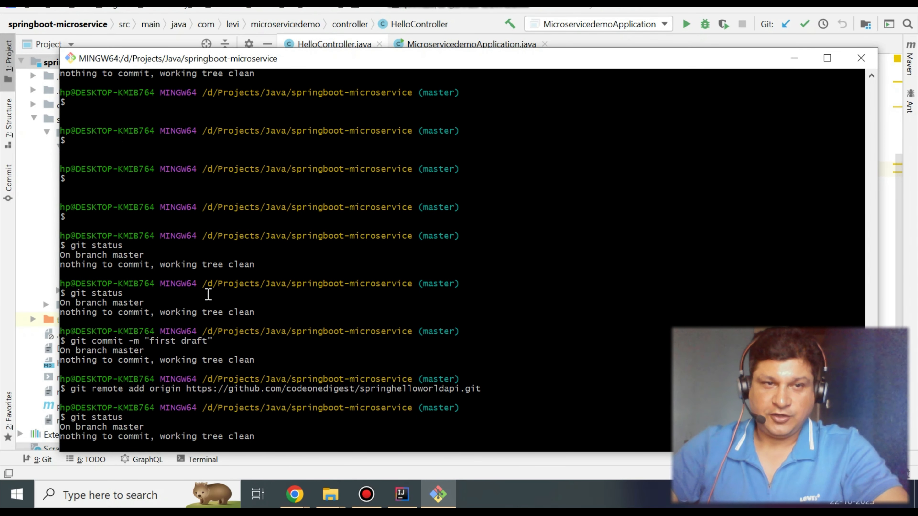
pyautogui.click(295, 494)
pyautogui.click(227, 457)
pyautogui.scroll(6, 231, 230)
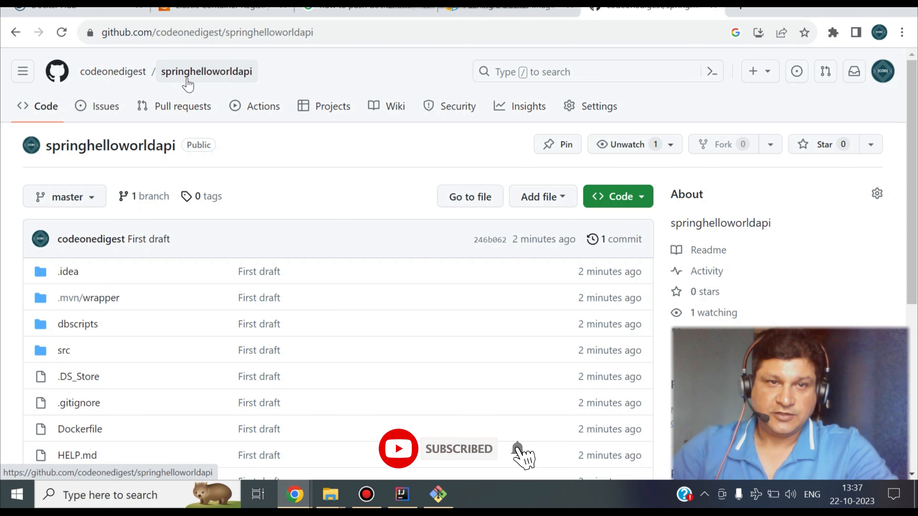
pyautogui.moveTo(93, 79)
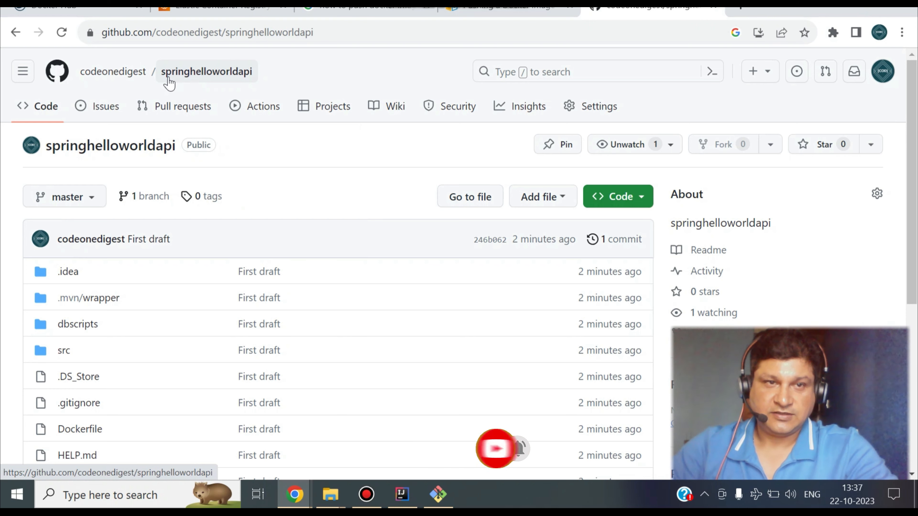
pyautogui.click(233, 77)
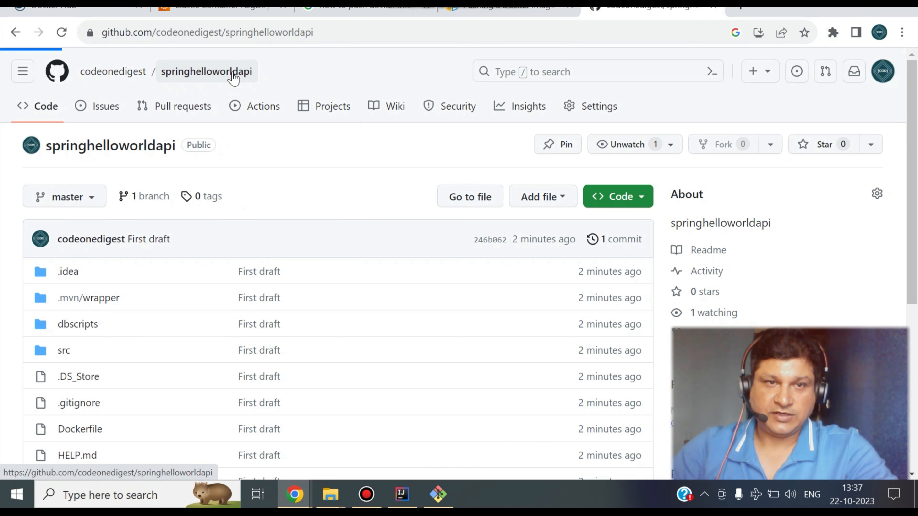
pyautogui.scroll(-2, 260, 324)
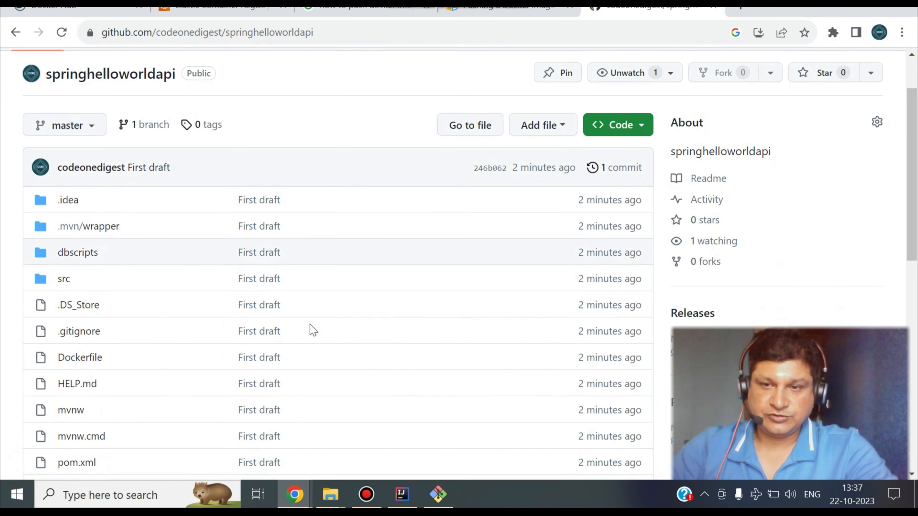
pyautogui.scroll(-6, 314, 331)
pyautogui.scroll(8, 314, 331)
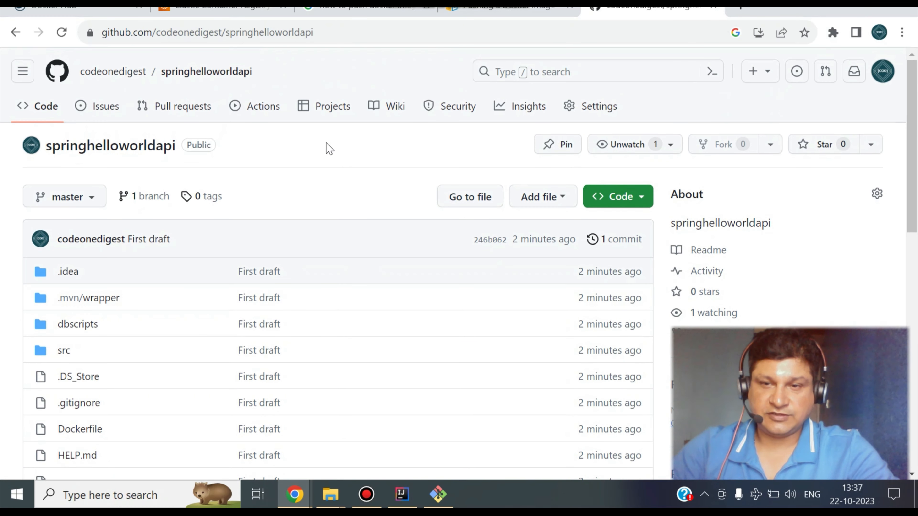
# - Close the two Docker image push reference pages and place the GitHub repository page ahead of the Elastic Container Registry page
pyautogui.click(422, 8)
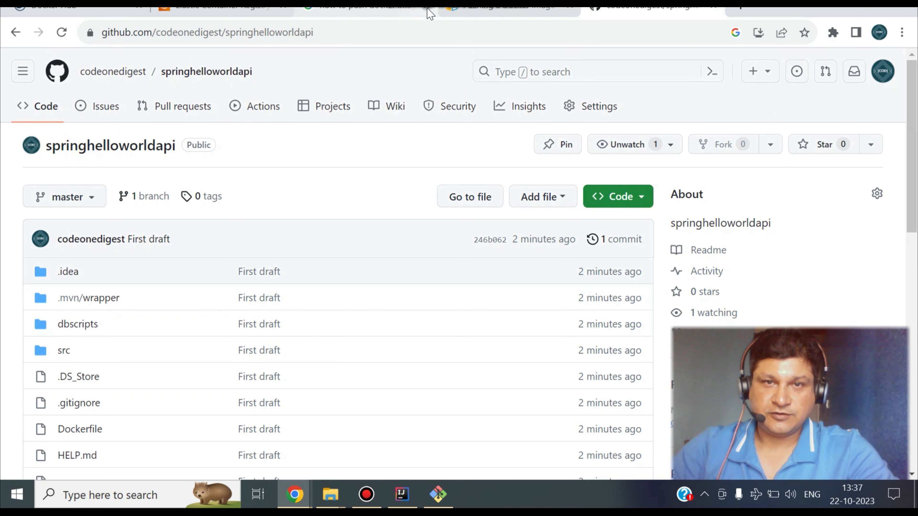
pyautogui.click(426, 8)
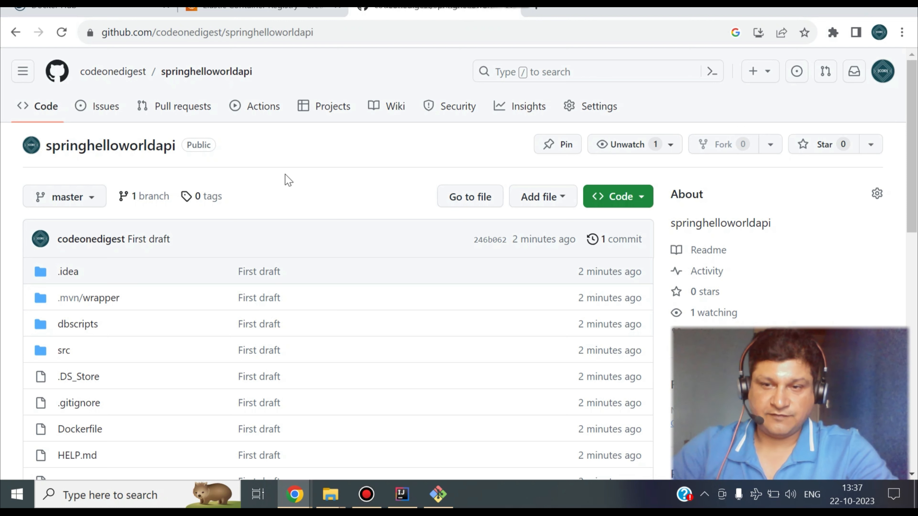
pyautogui.moveTo(385, 8); pyautogui.dragTo(213, 9)
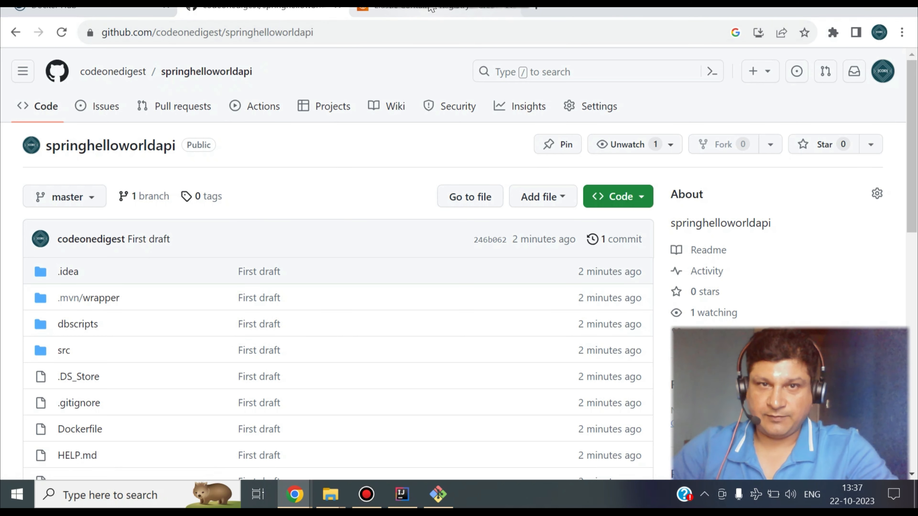
pyautogui.moveTo(431, 10)
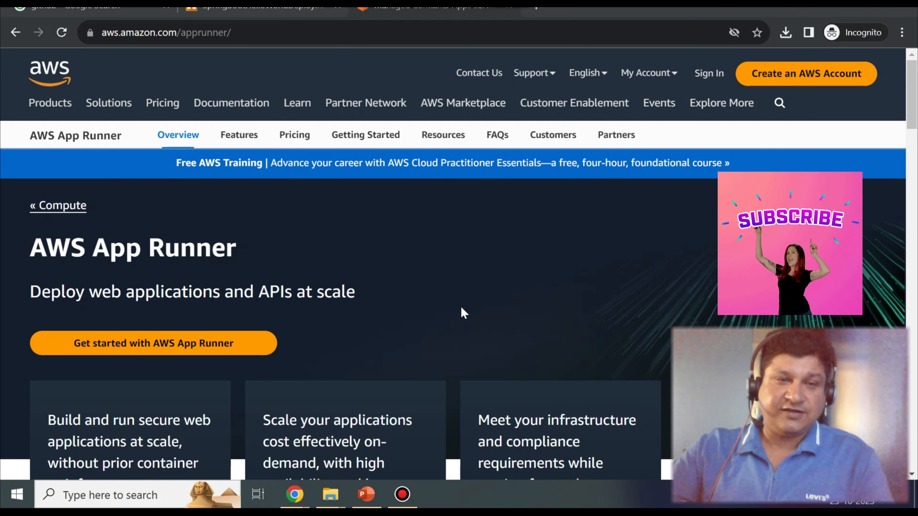
# - Read through the AWS App Runner overview page, including its benefits and the How it works diagram
pyautogui.scroll(-2, 410, 305)
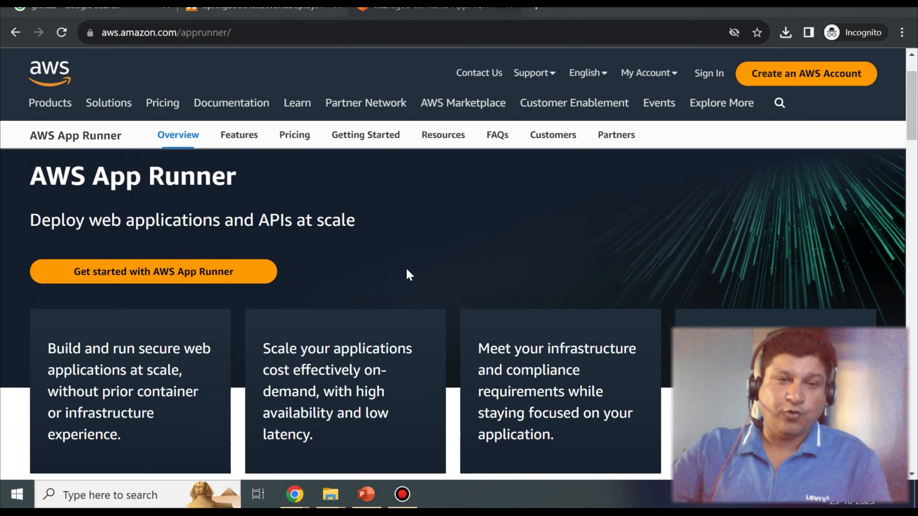
pyautogui.scroll(-2, 407, 271)
pyautogui.scroll(-8, 406, 267)
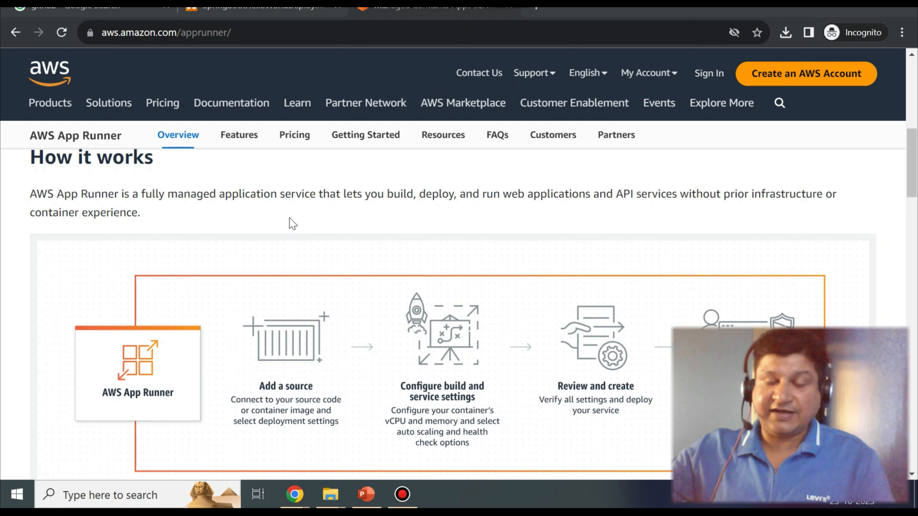
pyautogui.scroll(10, 461, 312)
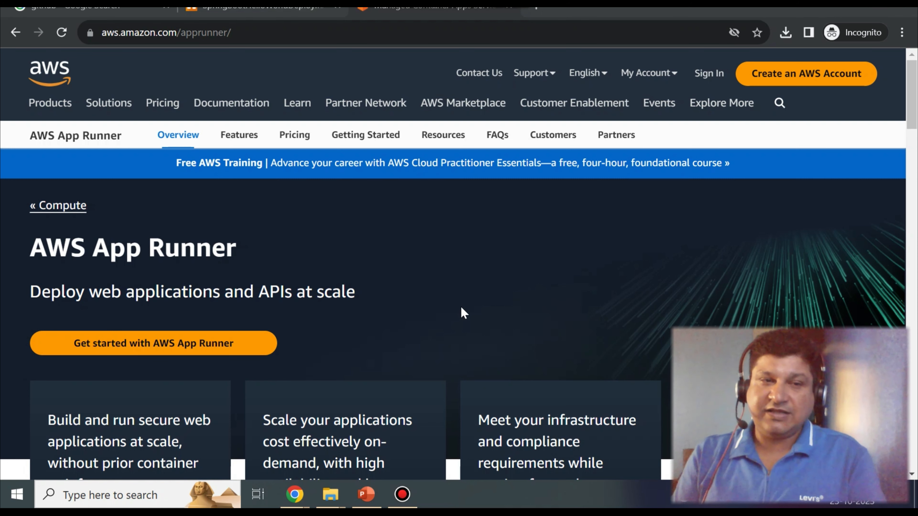
pyautogui.scroll(-10, 463, 312)
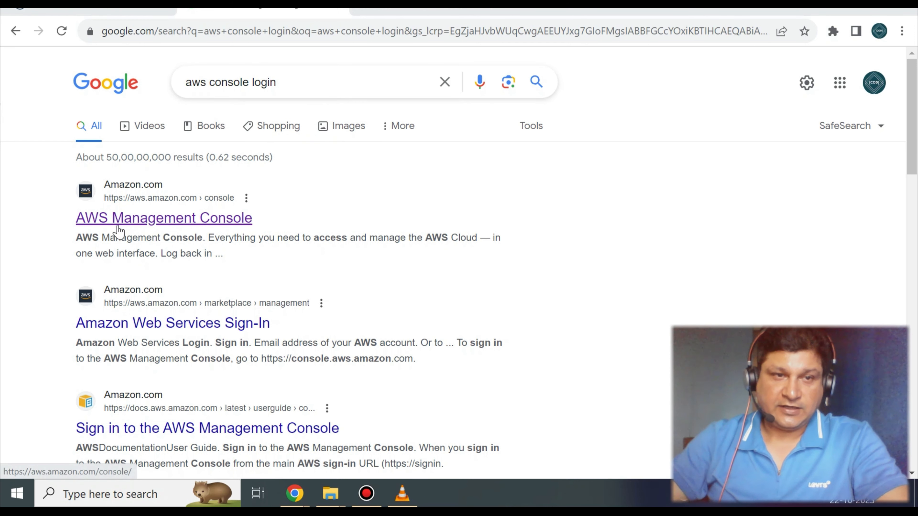
# - Open AWS Management Console from the Google results and sign in as root user with the prefilled email and password
pyautogui.click(168, 225)
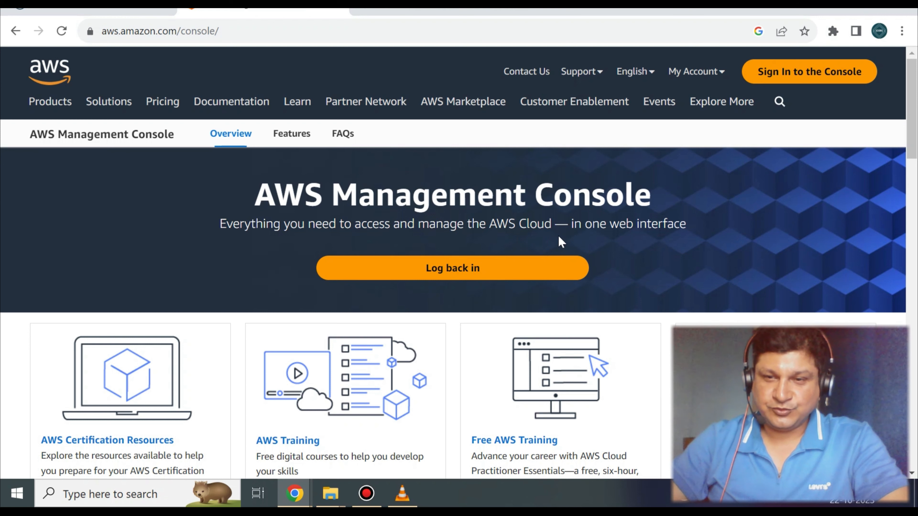
pyautogui.click(457, 271)
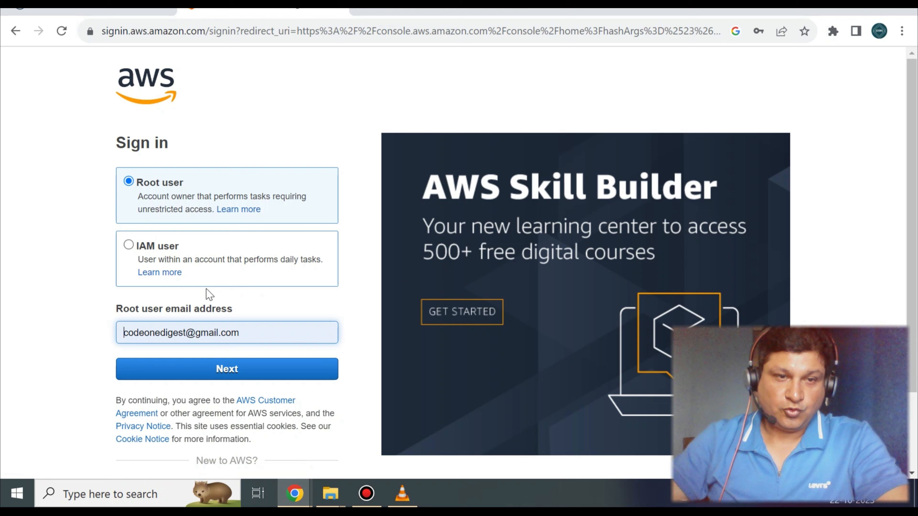
pyautogui.click(238, 373)
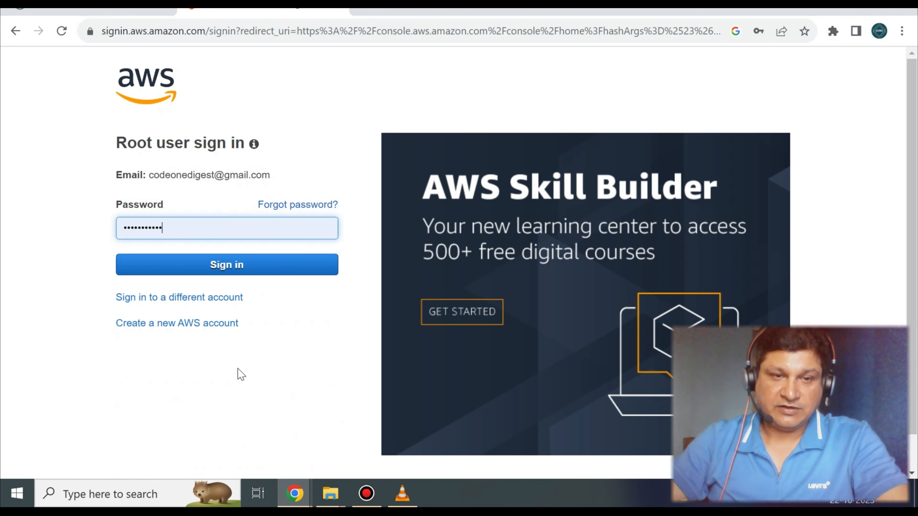
pyautogui.click(212, 268)
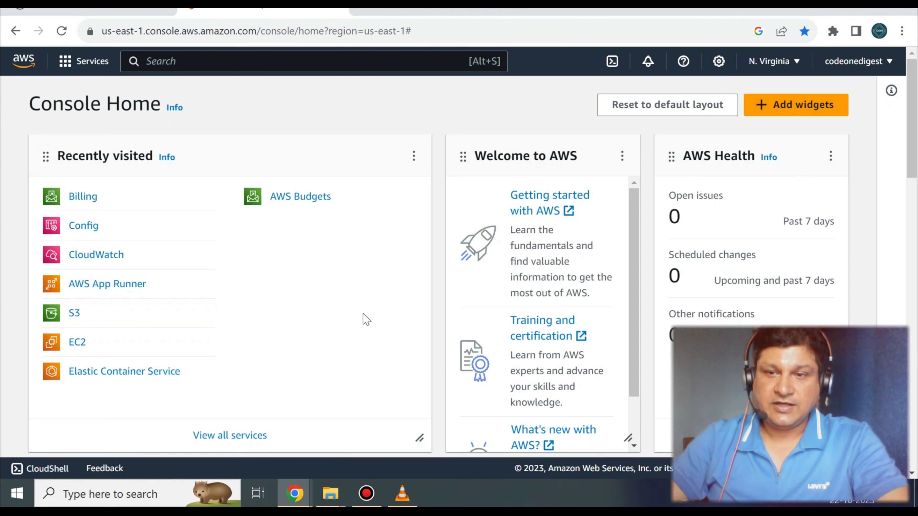
# - Search the AWS services for "apprunner" and open AWS App Runner
pyautogui.click(247, 62)
pyautogui.write('app')
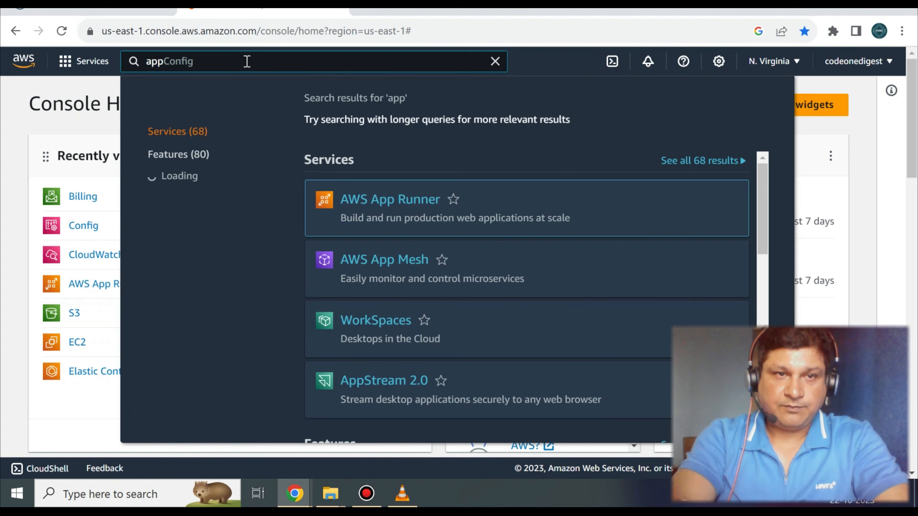
pyautogui.write('runner')
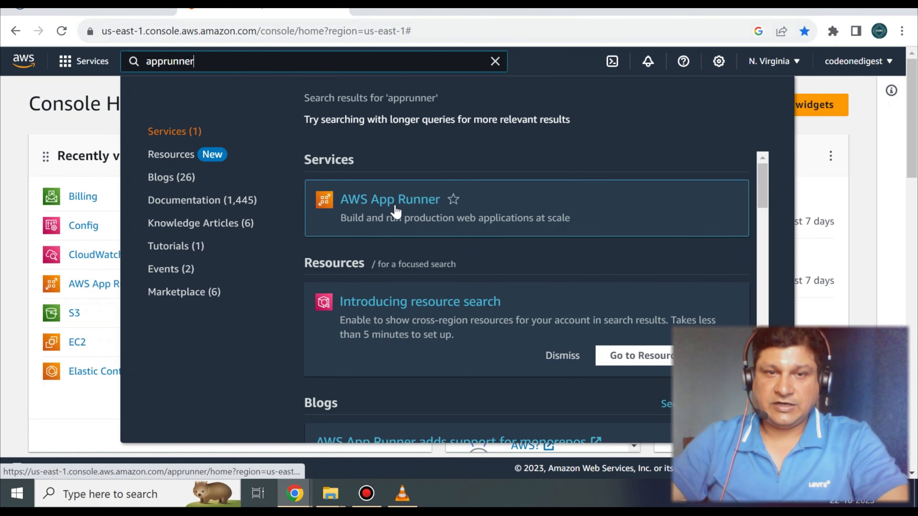
pyautogui.click(388, 208)
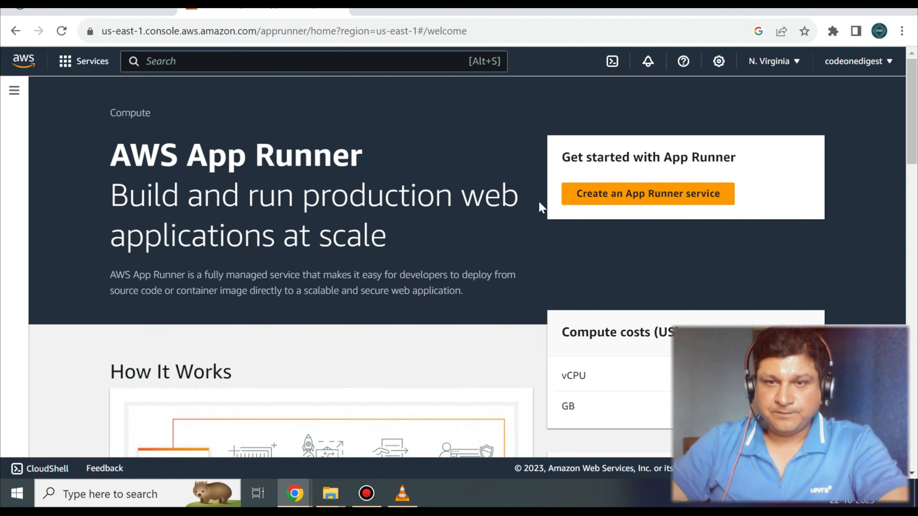
# - Start creating an App Runner service and look over the repository type and provider options for its source
pyautogui.click(656, 196)
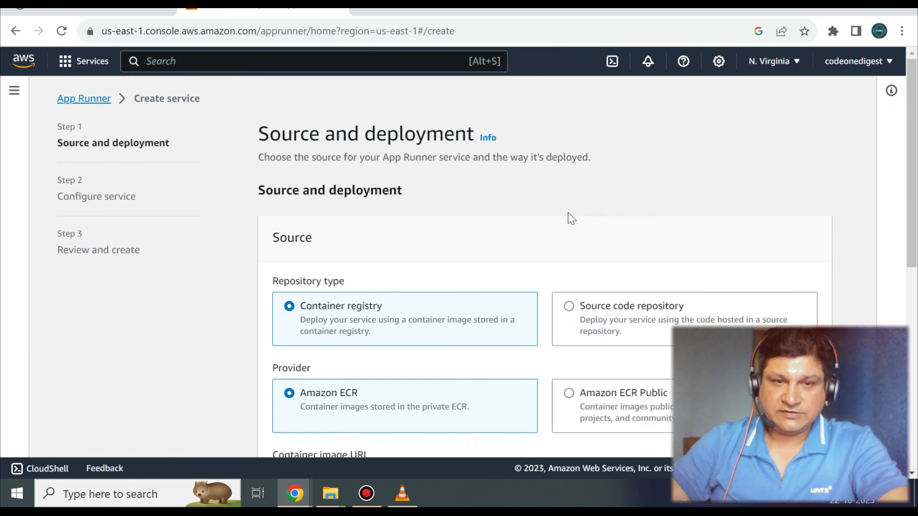
pyautogui.scroll(-2, 569, 218)
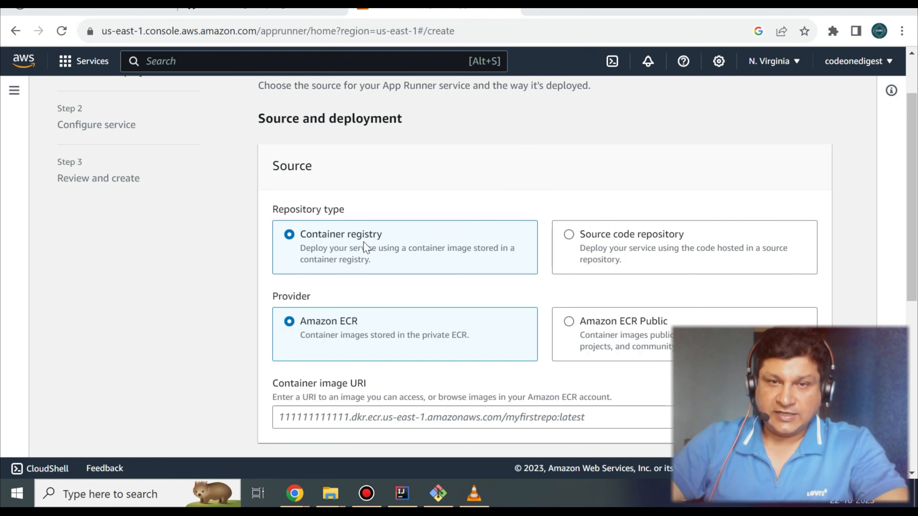
pyautogui.click(272, 8)
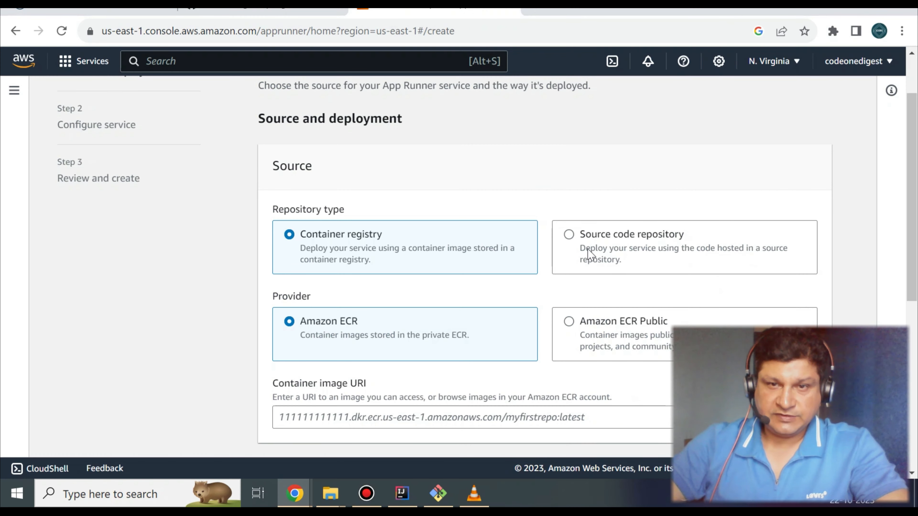
# - Set the service's source to a source code repository and look at the form for adding a new GitHub connection
pyautogui.click(569, 236)
pyautogui.scroll(-2, 567, 184)
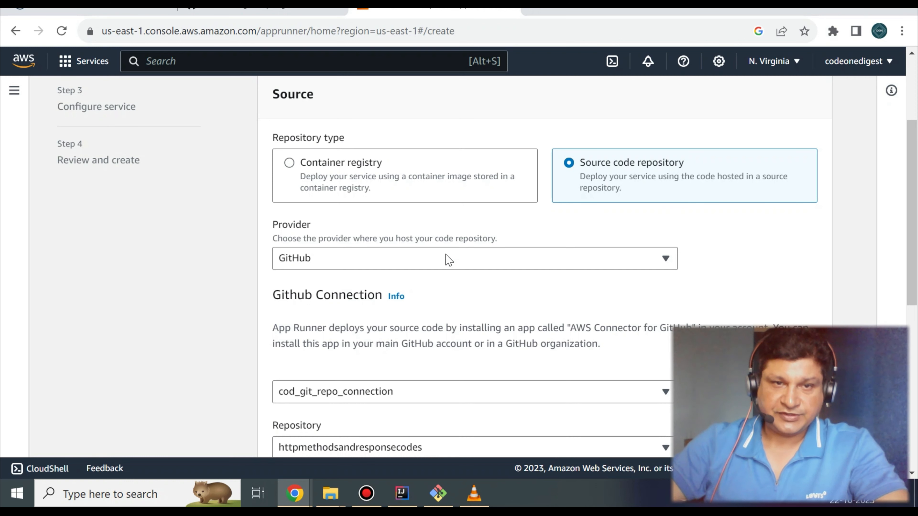
pyautogui.scroll(-2, 264, 250)
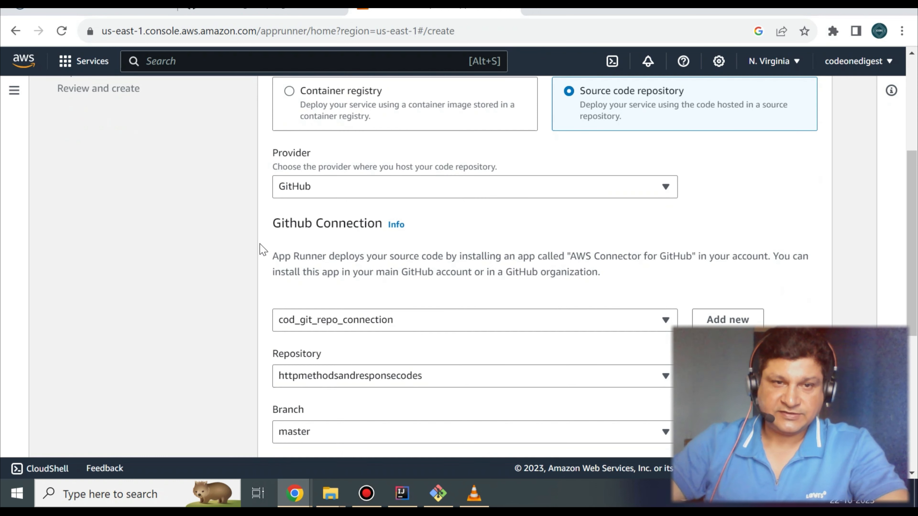
pyautogui.scroll(-4, 358, 217)
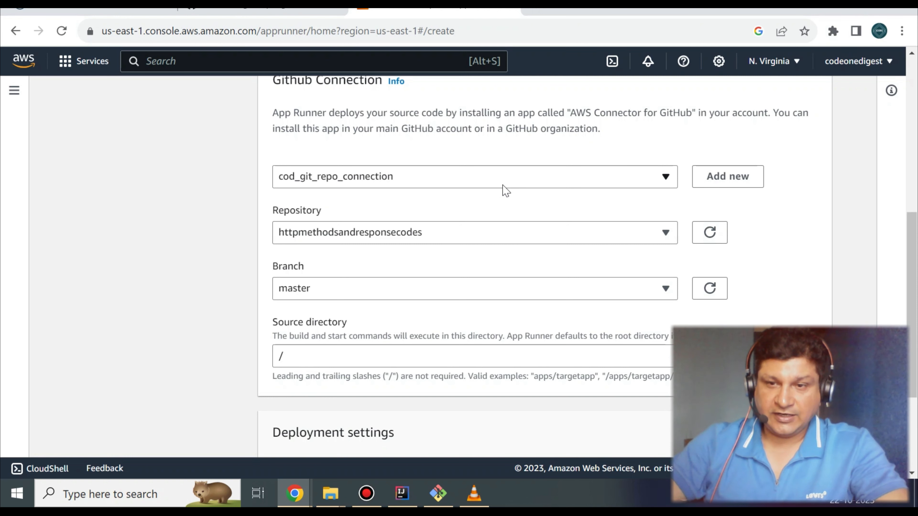
pyautogui.click(742, 185)
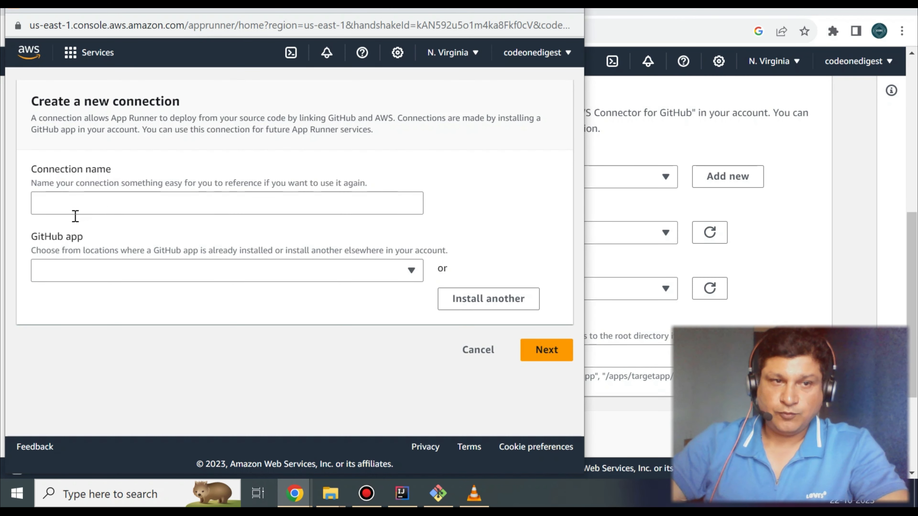
pyautogui.click(568, 10)
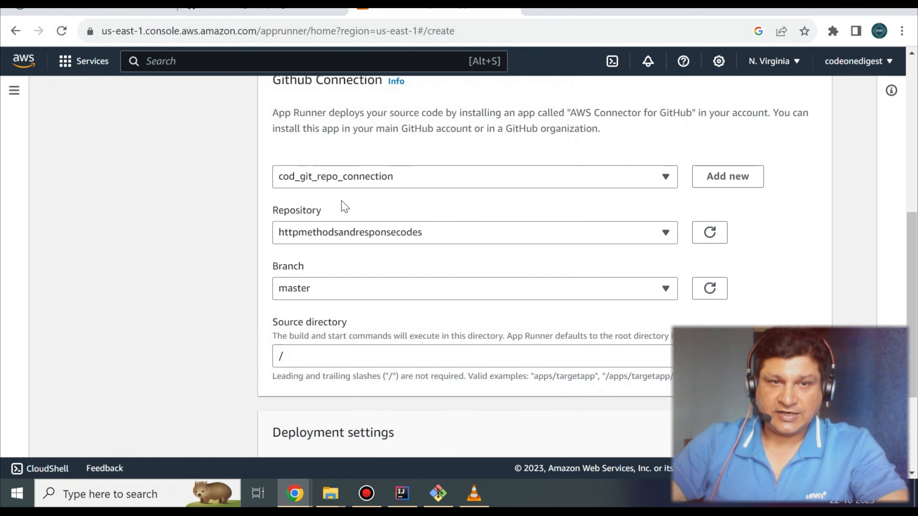
# - Choose springhelloworldapi as the GitHub repository for the service
pyautogui.scroll(-2, 342, 205)
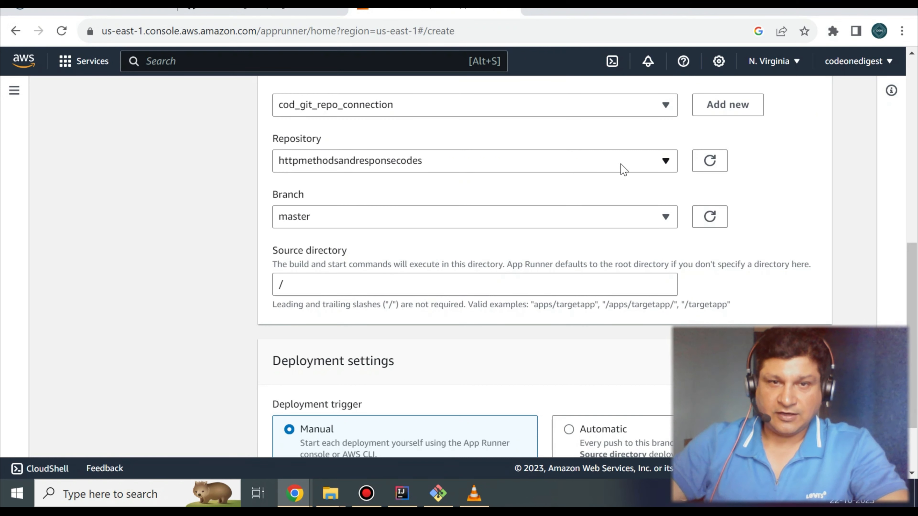
pyautogui.click(498, 166)
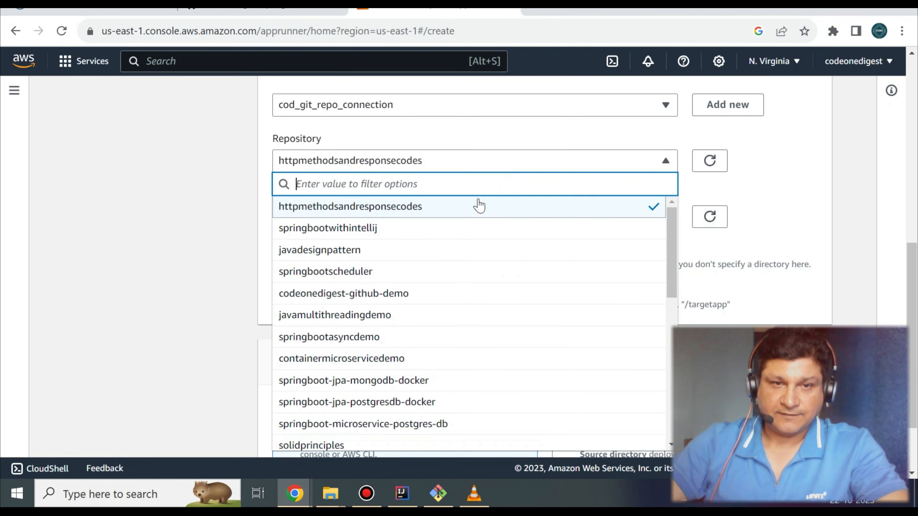
pyautogui.scroll(-10, 421, 251)
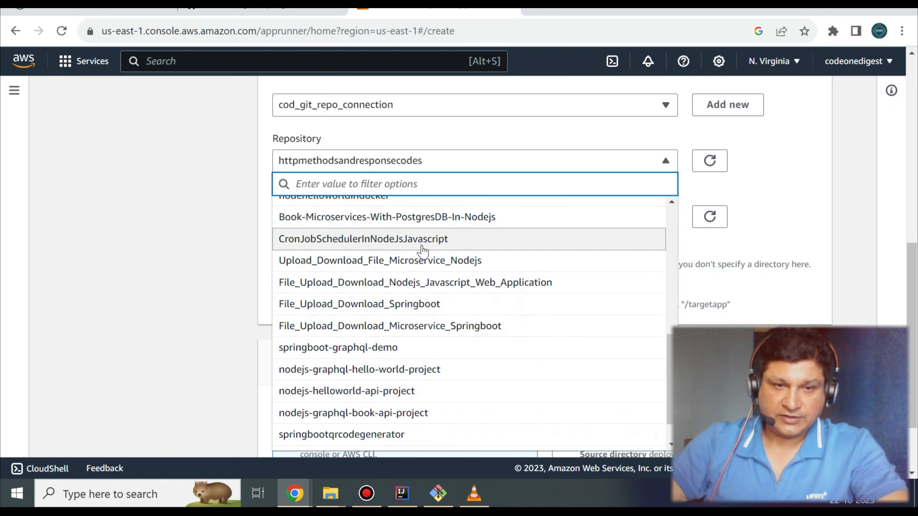
pyautogui.scroll(-3, 347, 365)
pyautogui.click(334, 366)
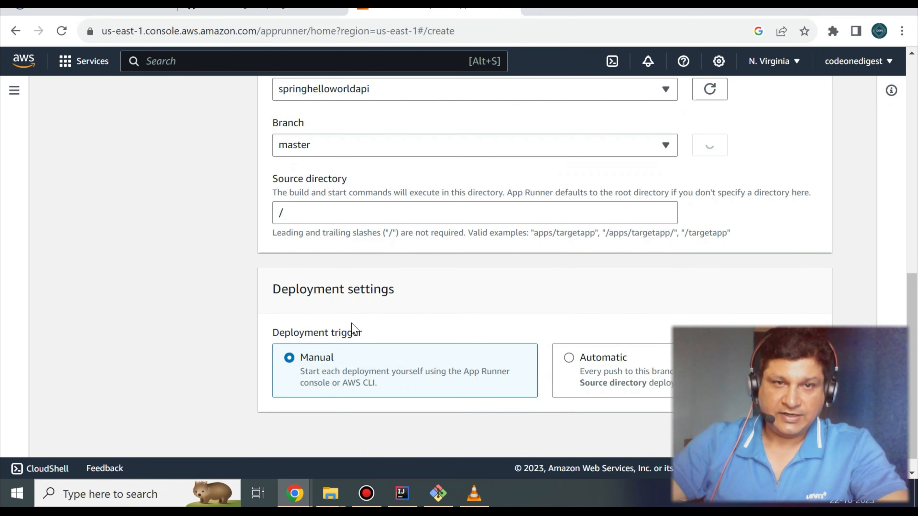
pyautogui.scroll(4, 219, 289)
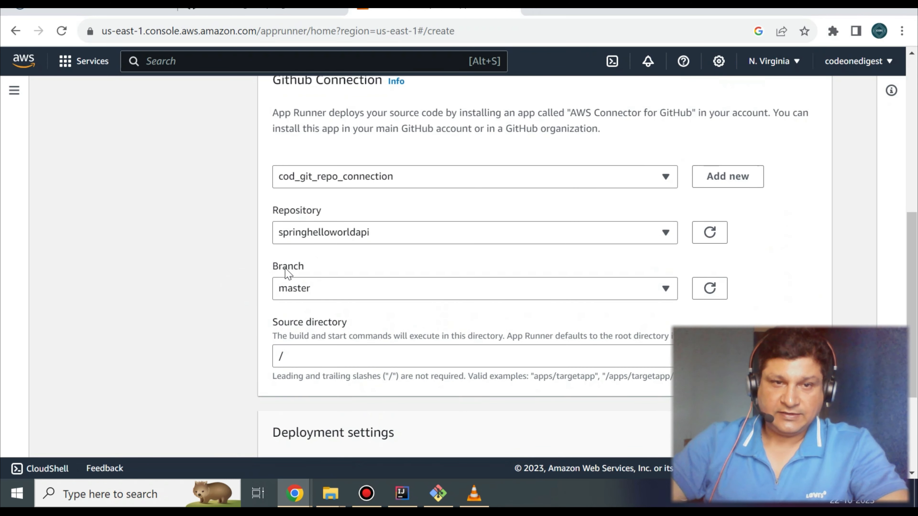
pyautogui.scroll(-2, 275, 295)
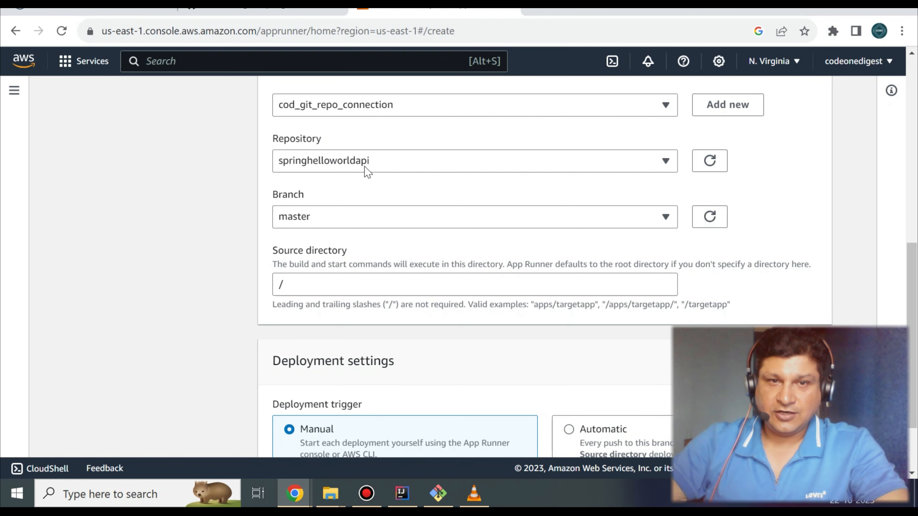
# - Recheck the repository list, keep springhelloworldapi on the master branch with manual deployment, and continue to the build configuration
pyautogui.click(386, 167)
pyautogui.scroll(-5, 393, 240)
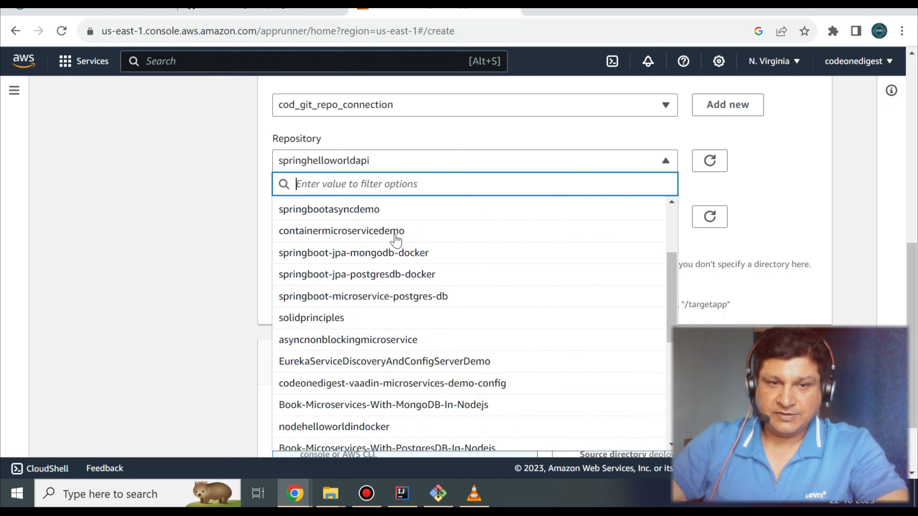
pyautogui.scroll(-3, 396, 240)
pyautogui.click(267, 167)
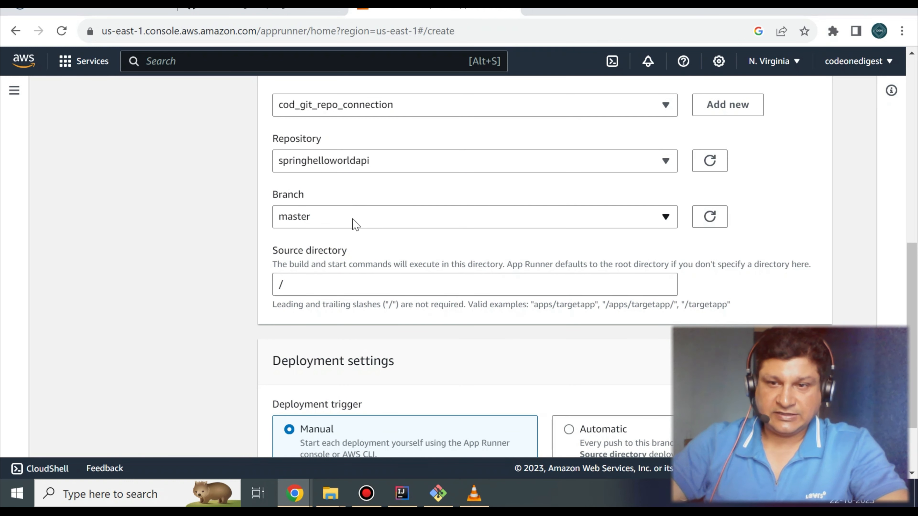
pyautogui.scroll(-2, 269, 261)
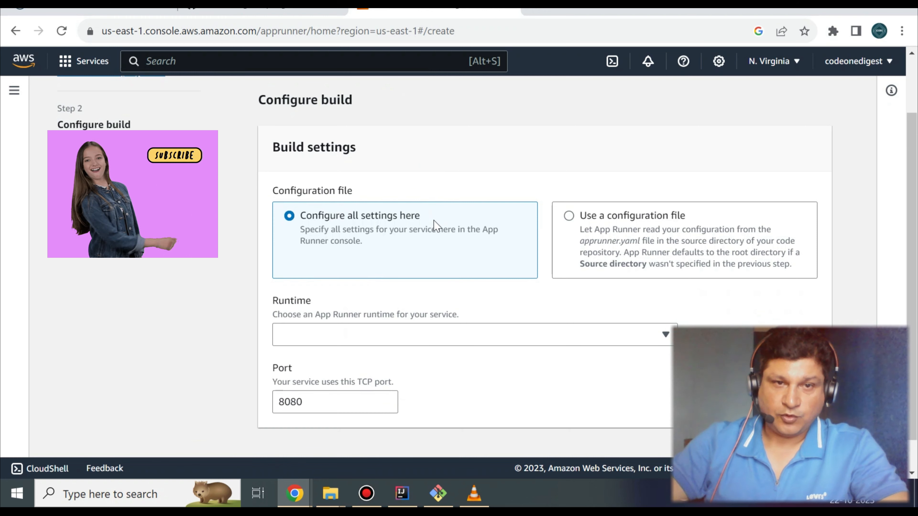
# - Set the runtime to Corretto 8 with all build settings configured in the console, and look over the other runtime options
pyautogui.scroll(-1, 575, 182)
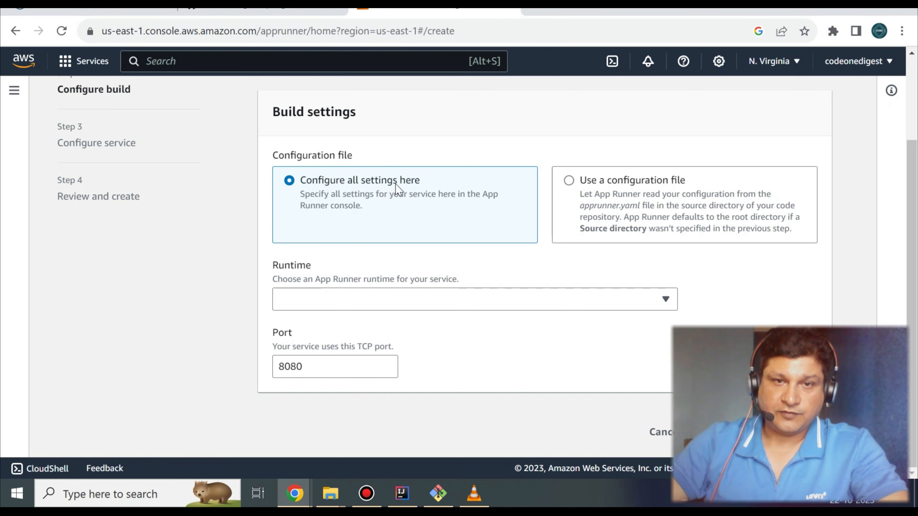
pyautogui.click(332, 300)
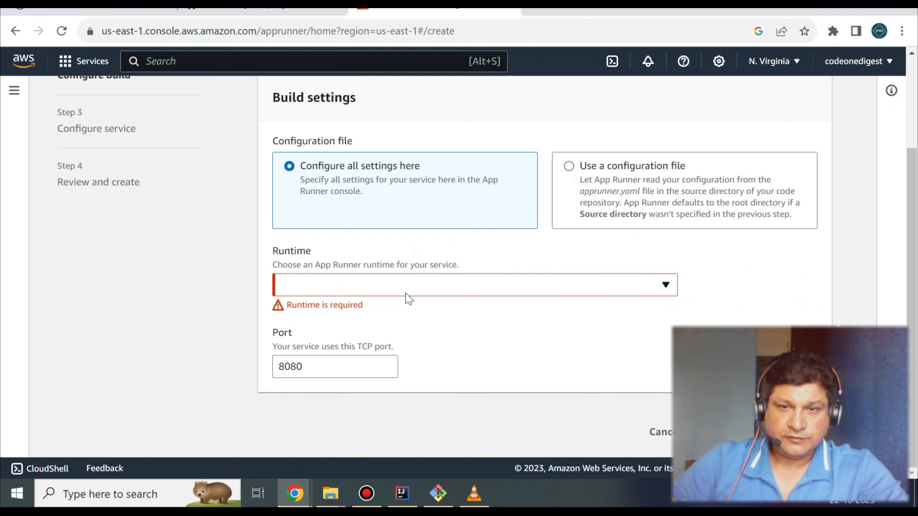
pyautogui.click(404, 293)
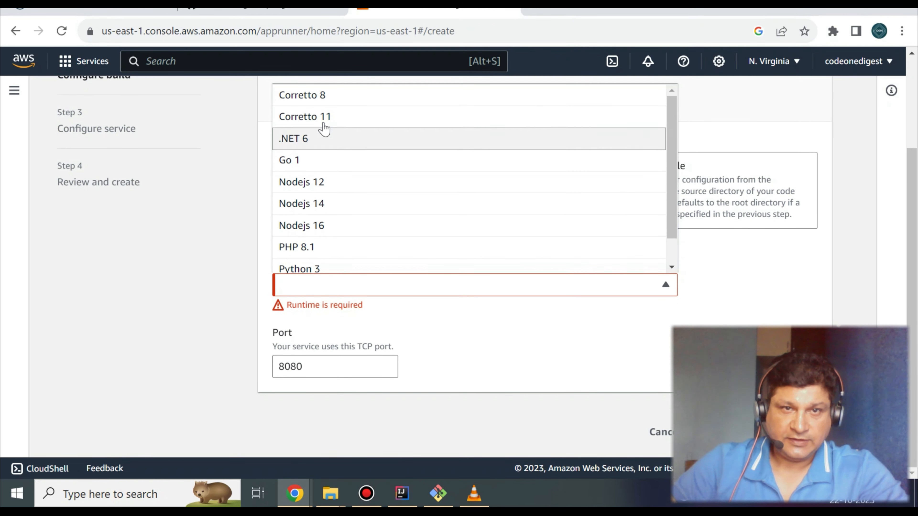
pyautogui.click(323, 99)
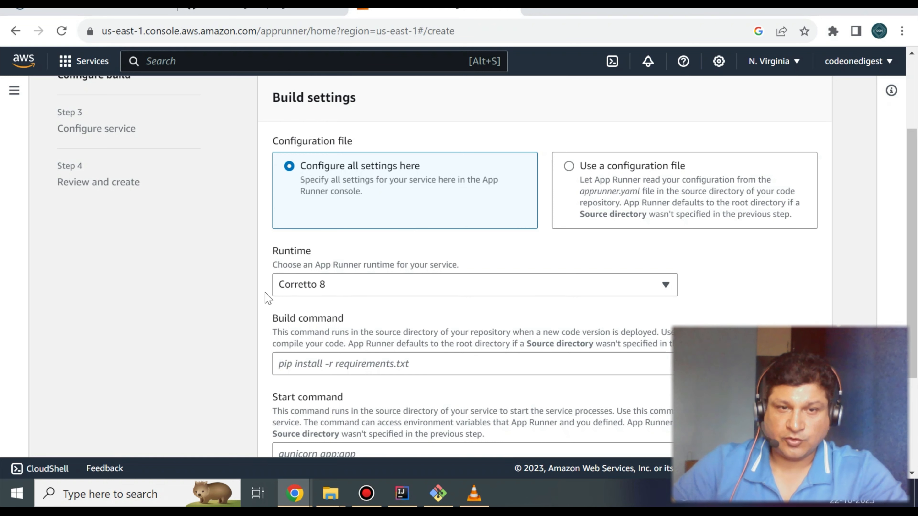
pyautogui.scroll(-2, 268, 299)
pyautogui.scroll(-2, 267, 297)
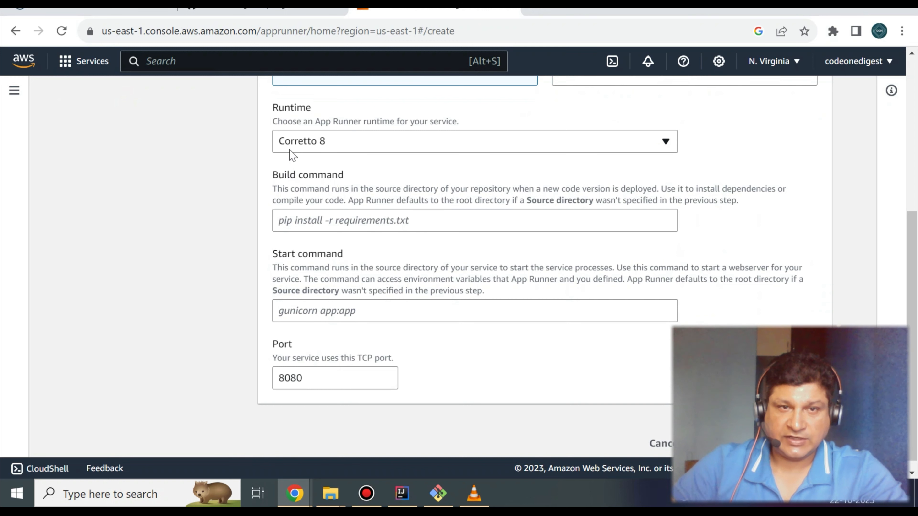
pyautogui.click(300, 147)
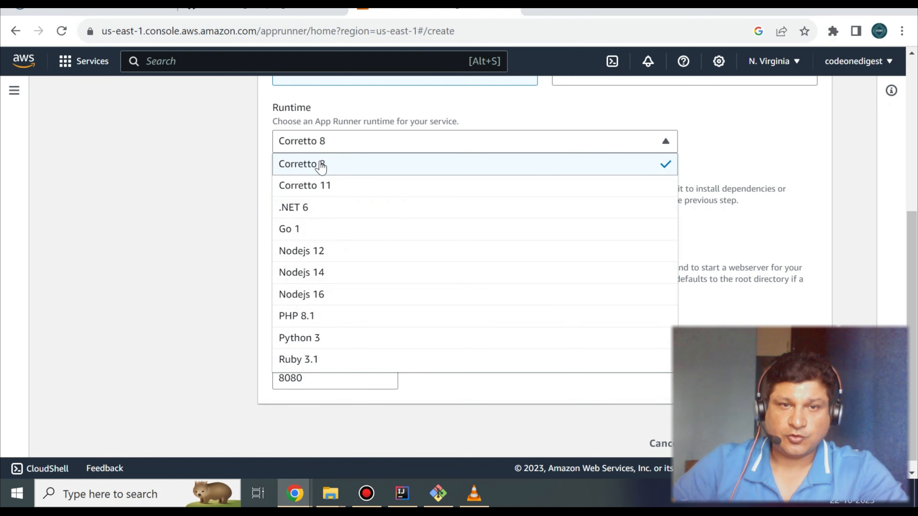
pyautogui.click(718, 151)
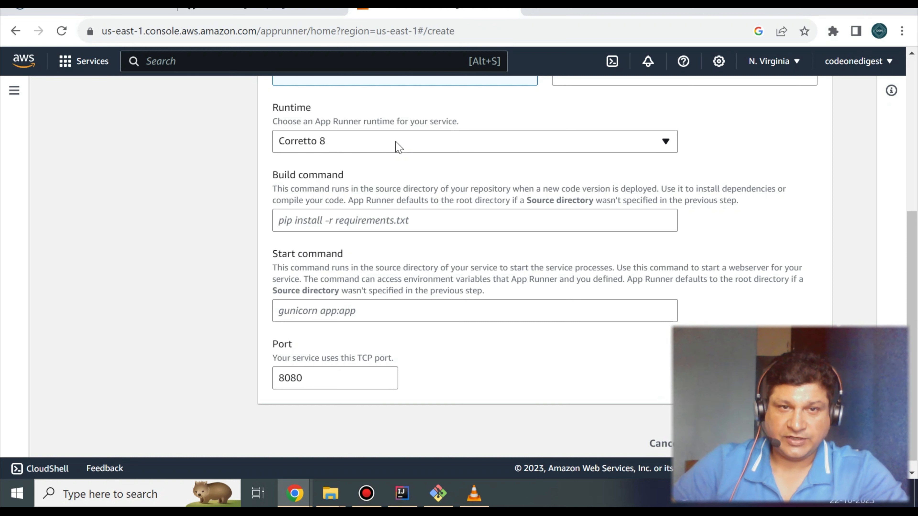
# - Set the build command to "mvn clean install" and the start command to "java -jar microservicedemo-0.0.1-SNAPSHOT.jar"
pyautogui.click(341, 222)
pyautogui.write('mvn clean install')
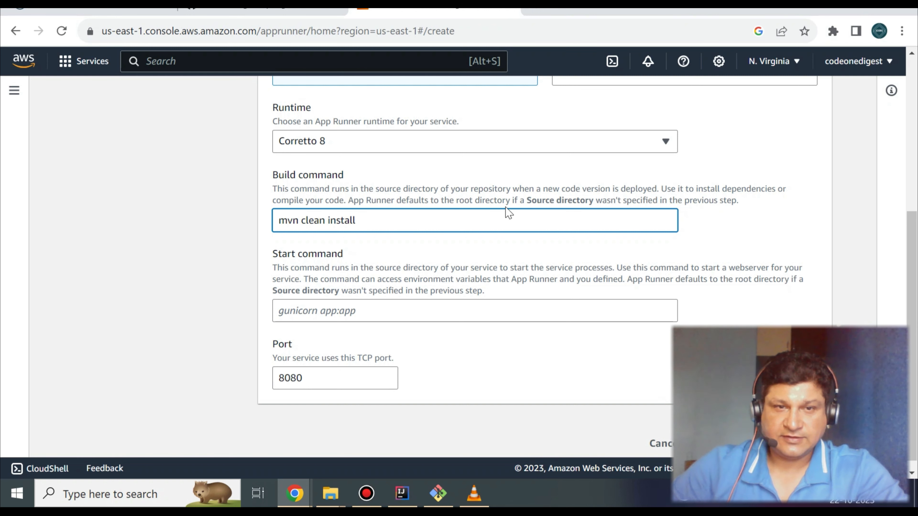
pyautogui.click(302, 311)
pyautogui.write('jav')
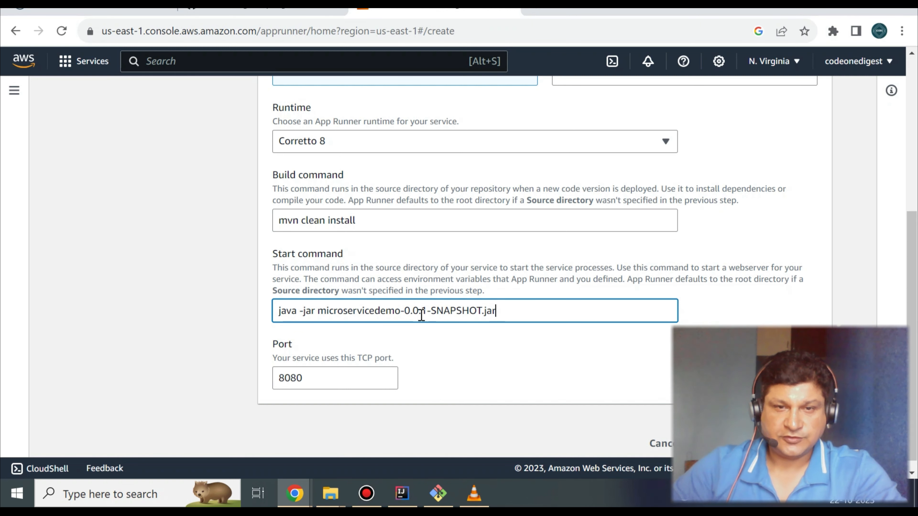
# - Compare the jar name in the start command with the jar file in the project's target folder in File Explorer
pyautogui.moveTo(506, 312); pyautogui.dragTo(320, 316)
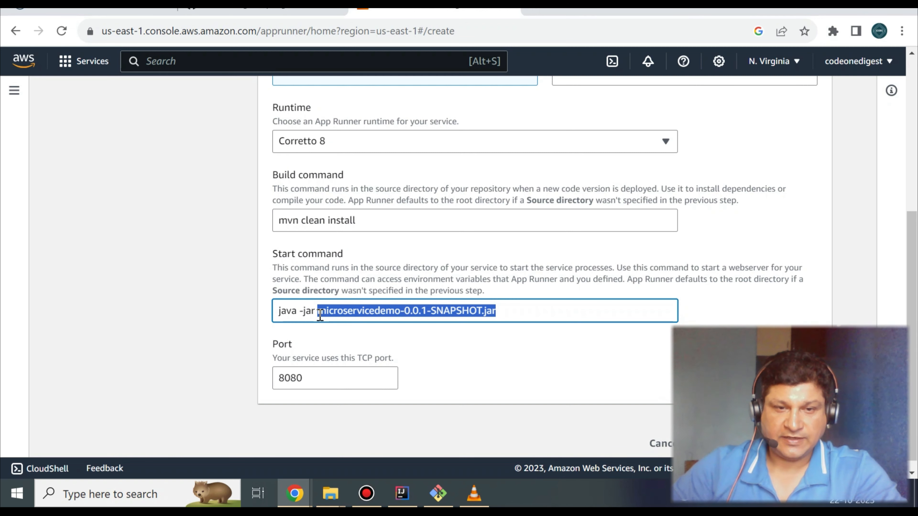
pyautogui.click(335, 499)
pyautogui.click(430, 436)
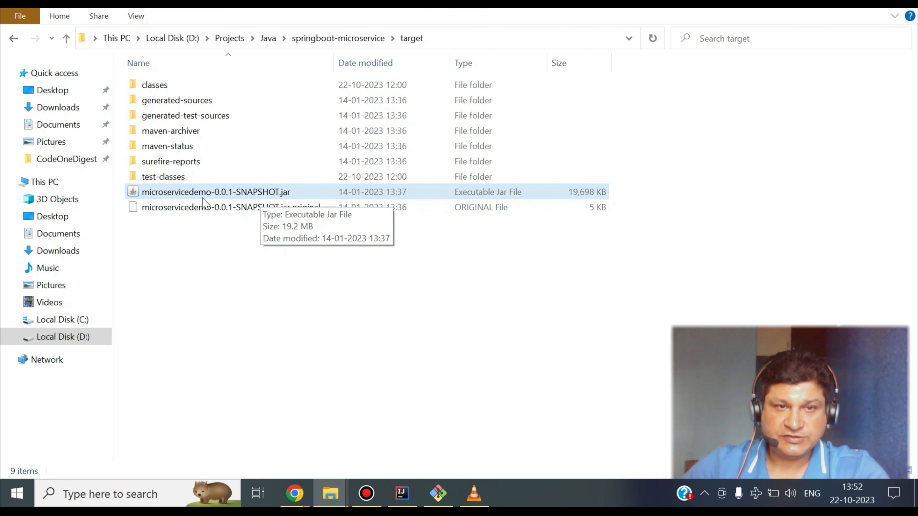
# - Examine the artifactId, version and name entries of pom.xml in IntelliJ IDEA and return to the App Runner build settings in Chrome
pyautogui.click(399, 494)
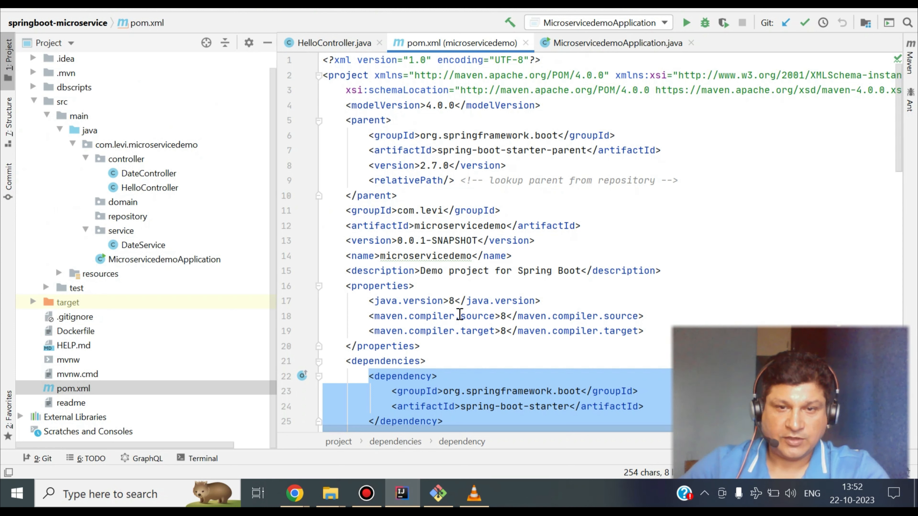
pyautogui.click(449, 211)
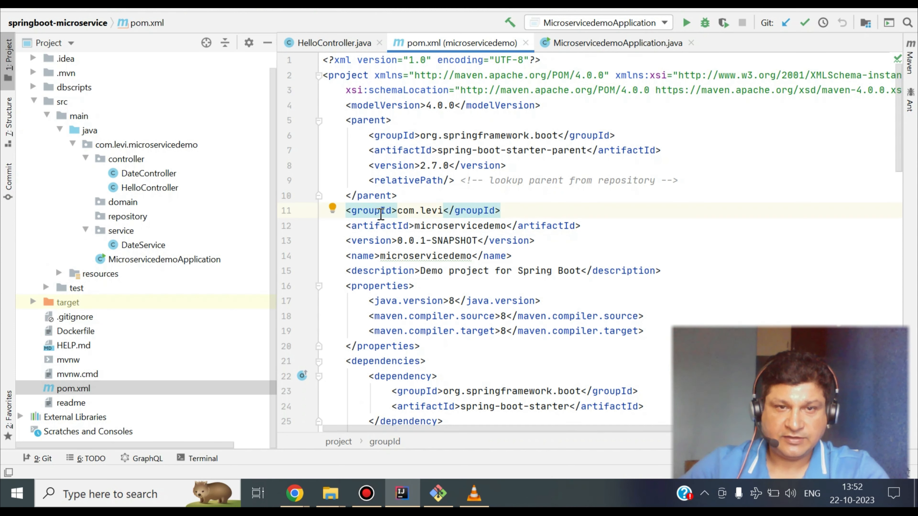
pyautogui.doubleClick(437, 226)
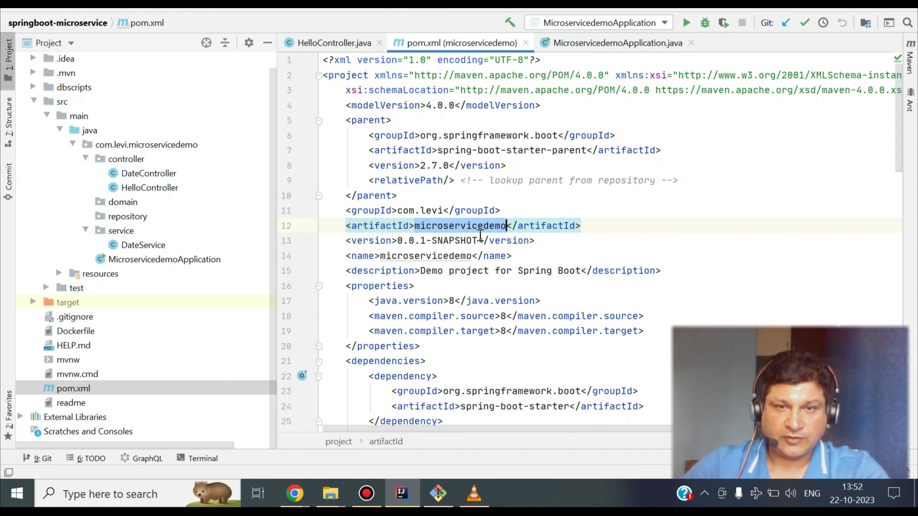
pyautogui.moveTo(397, 240); pyautogui.dragTo(478, 241)
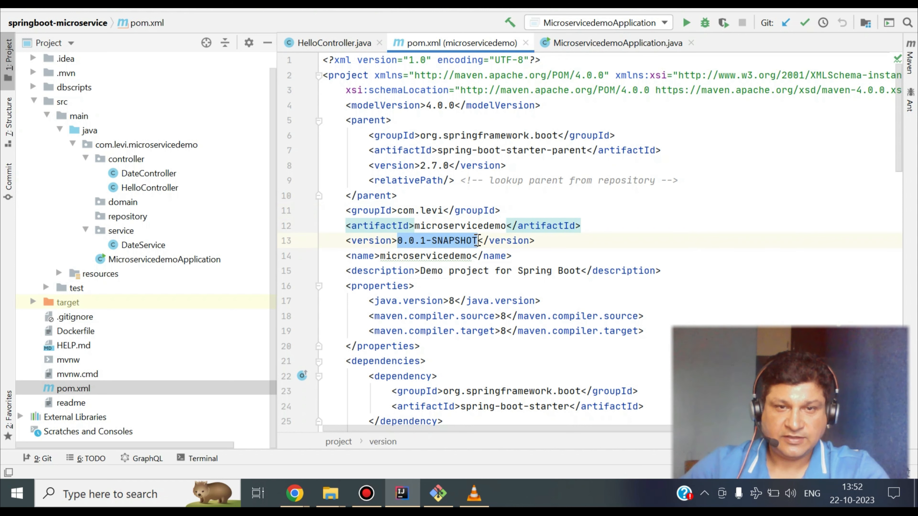
pyautogui.doubleClick(425, 256)
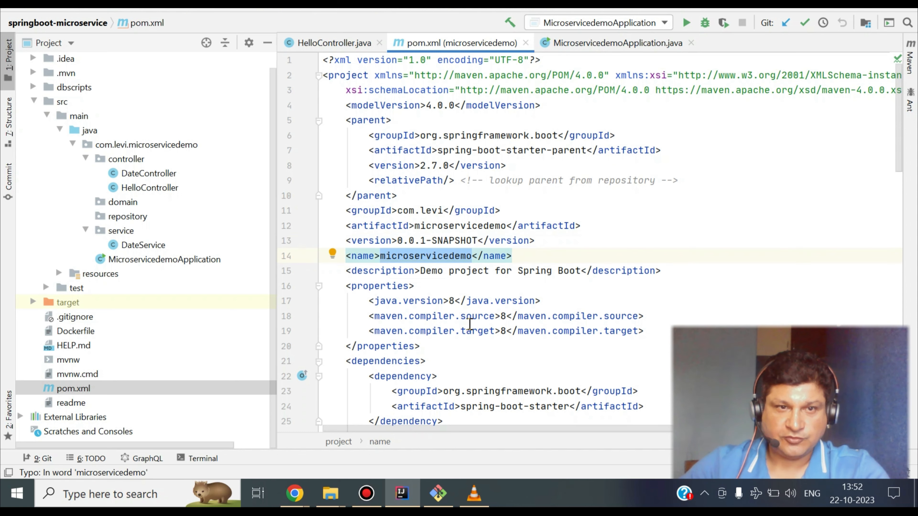
pyautogui.hotkey('alt', 'Tab')
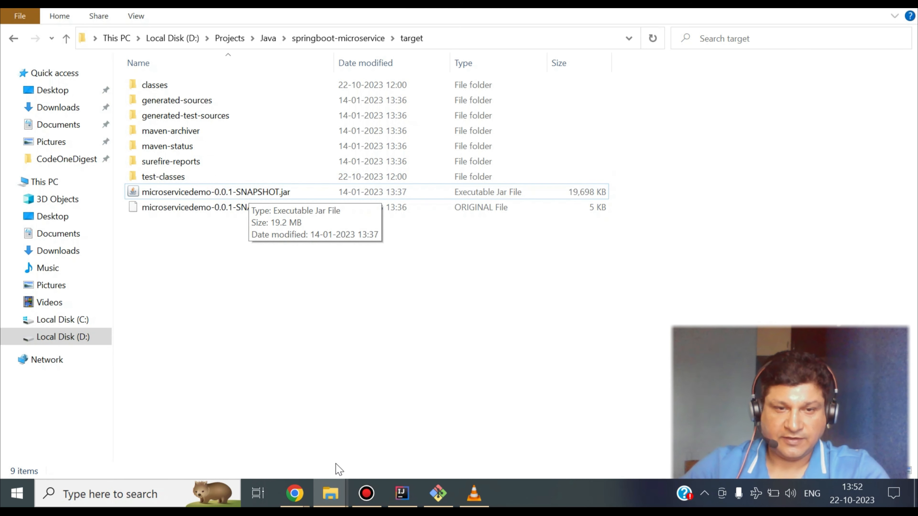
pyautogui.moveTo(295, 496)
pyautogui.click(235, 449)
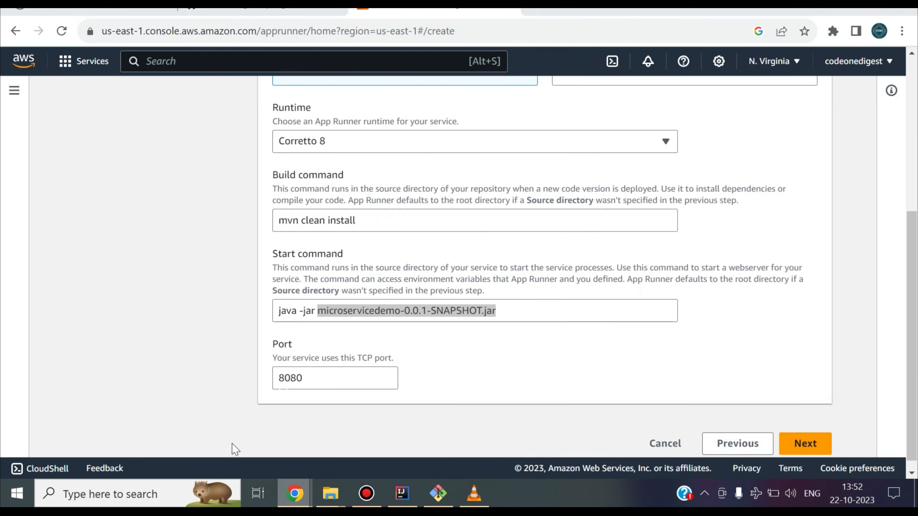
pyautogui.click(510, 347)
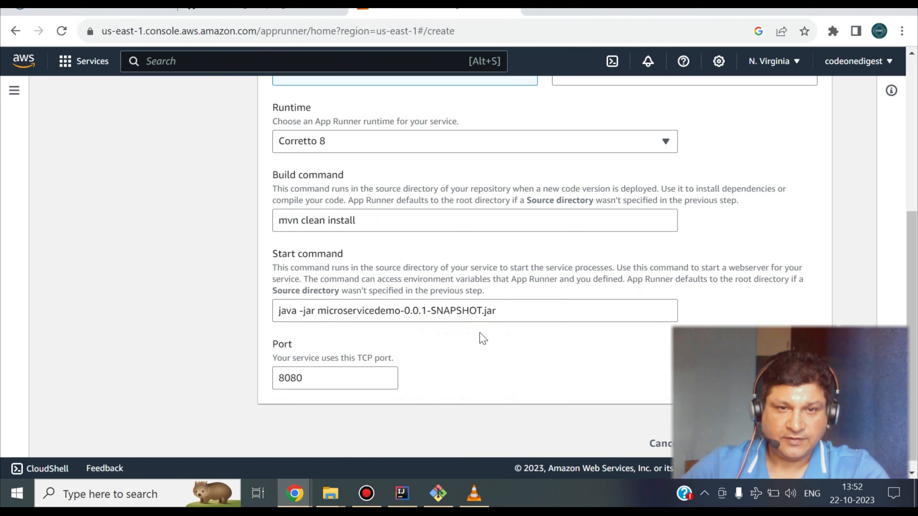
# - Keep the service port at 8080 and continue from the build settings to the service configuration
pyautogui.scroll(-1, 481, 336)
pyautogui.moveTo(313, 363); pyautogui.dragTo(263, 370)
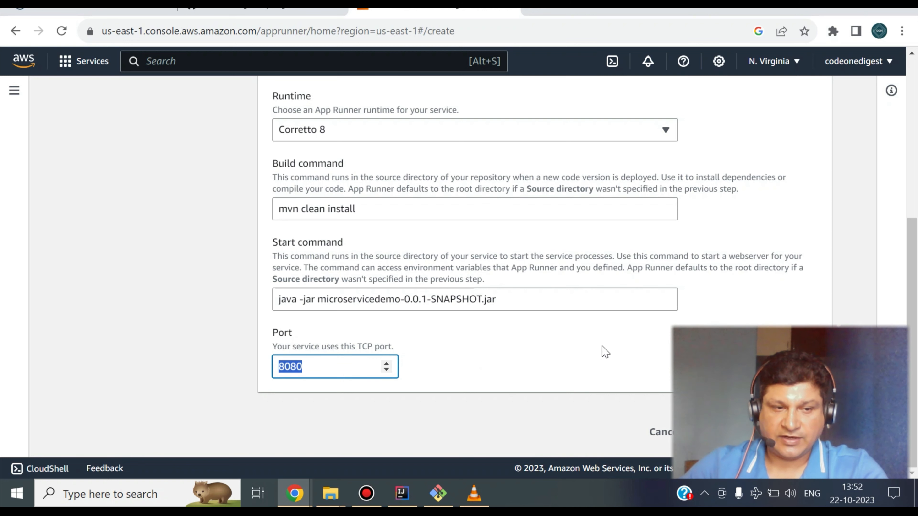
pyautogui.press('Tab')
pyautogui.press('Tab')
pyautogui.press('Return')
# - Name the service "springhelloworldapi" in the service settings
pyautogui.click(303, 150)
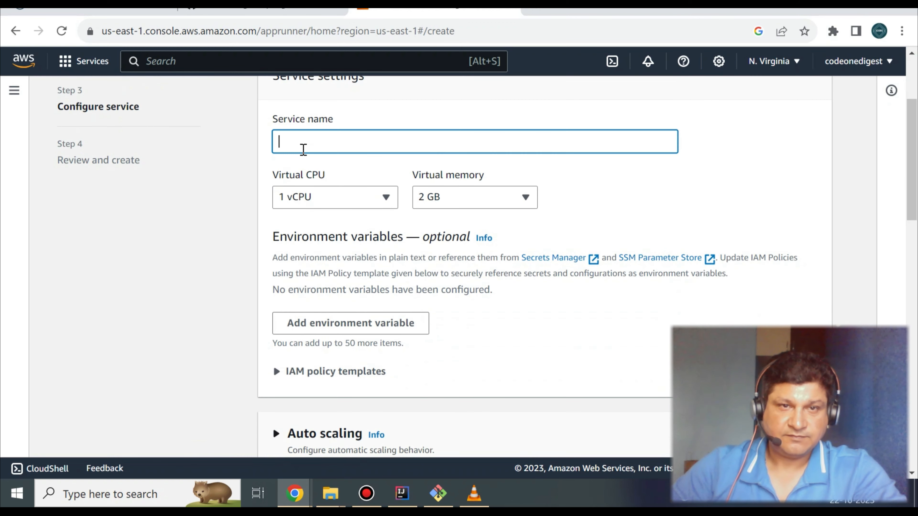
pyautogui.write('springhellow')
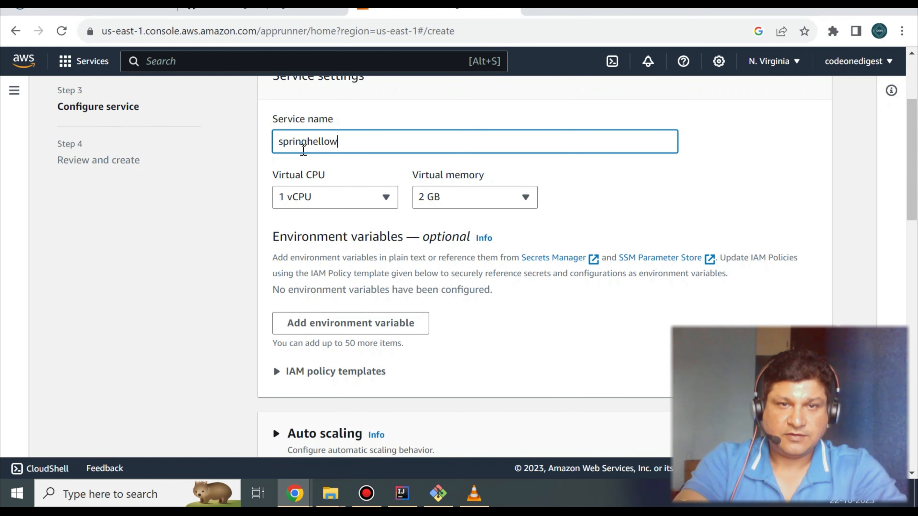
pyautogui.write('orldapi')
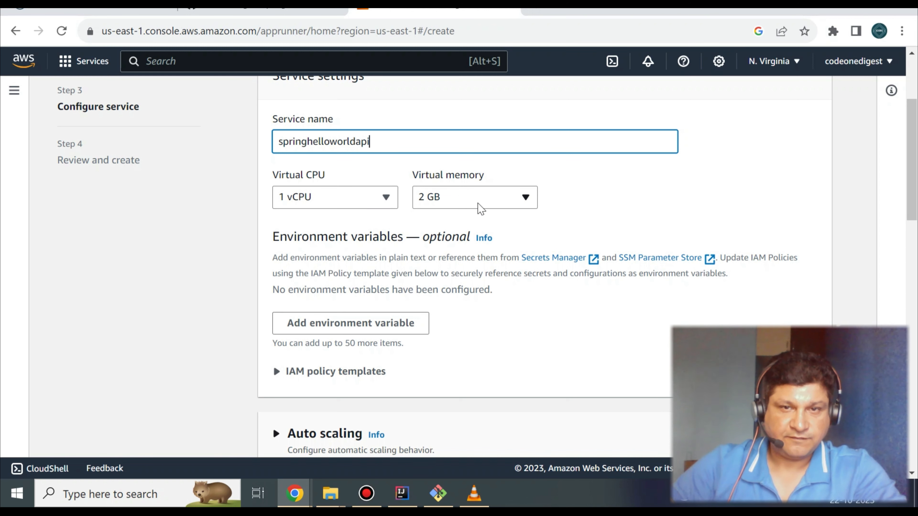
# - Expand the Auto scaling section and examine the concurrency, minimum size and maximum size of the default configuration
pyautogui.scroll(-2, 522, 244)
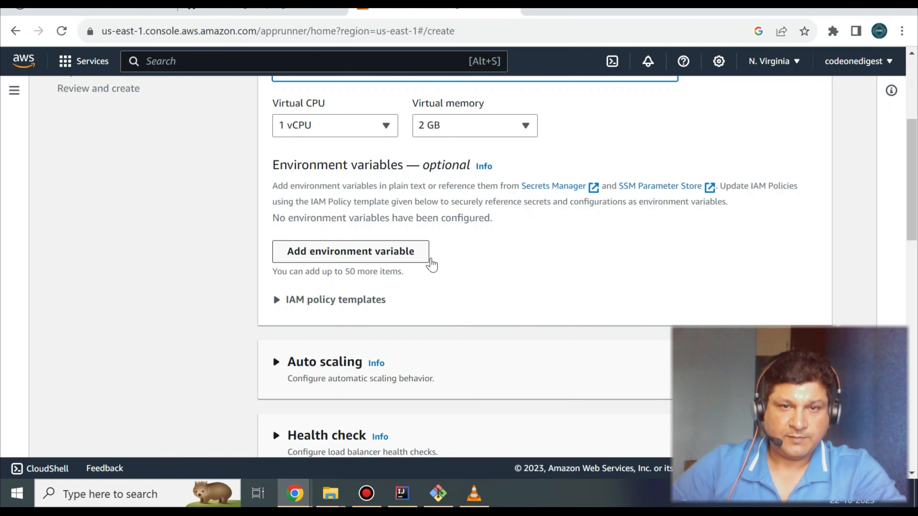
pyautogui.scroll(-2, 455, 267)
pyautogui.scroll(-2, 458, 268)
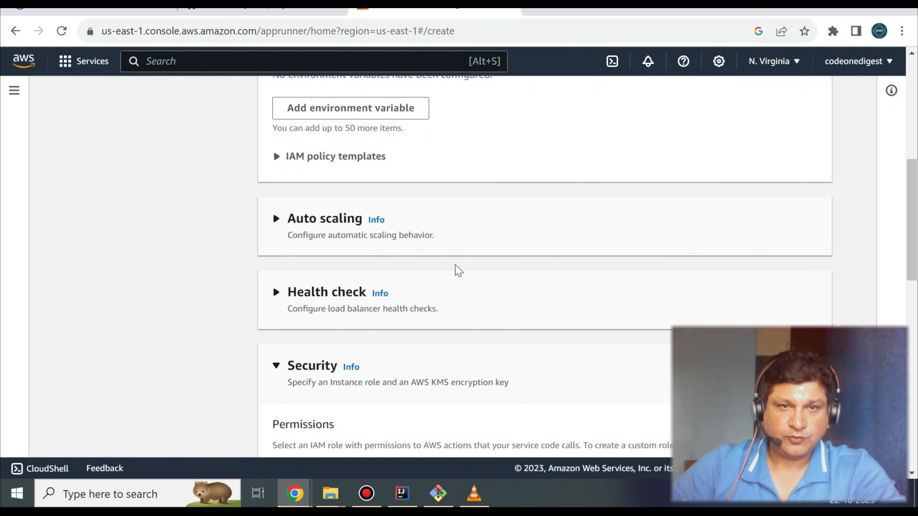
pyautogui.scroll(-2, 457, 269)
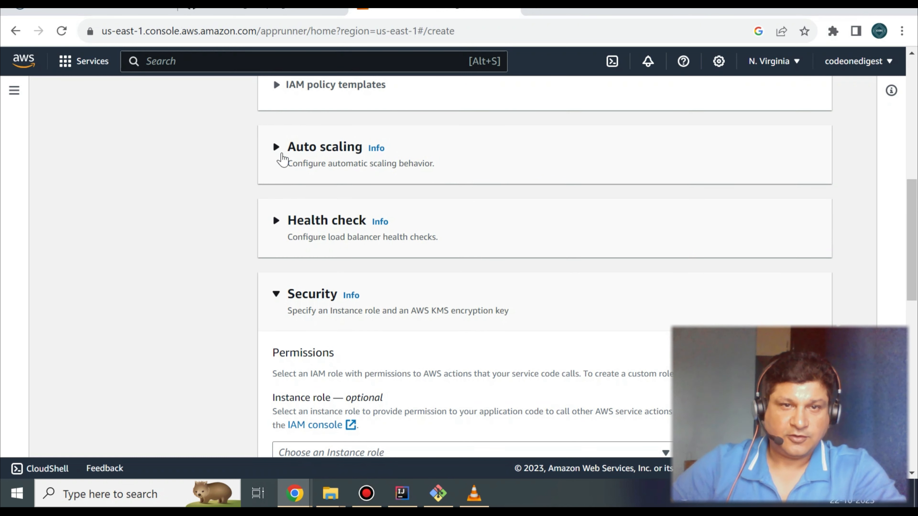
pyautogui.click(277, 152)
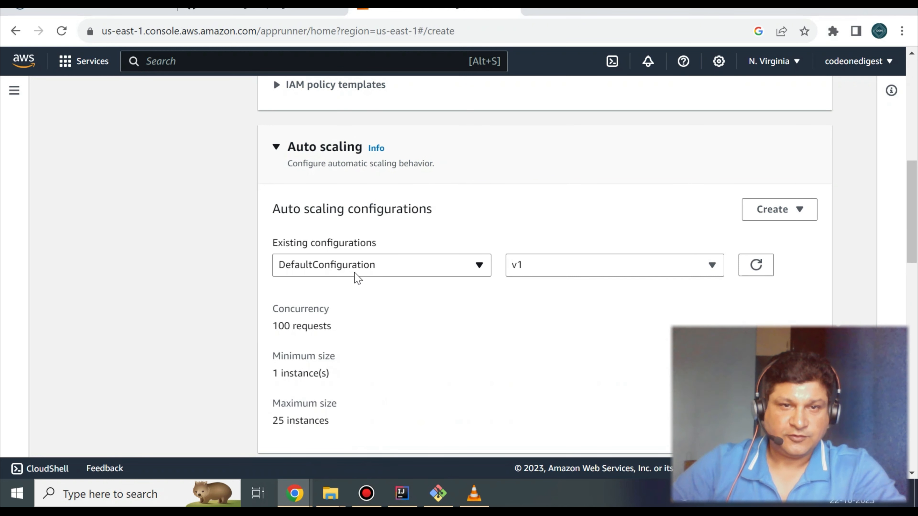
pyautogui.scroll(-2, 357, 279)
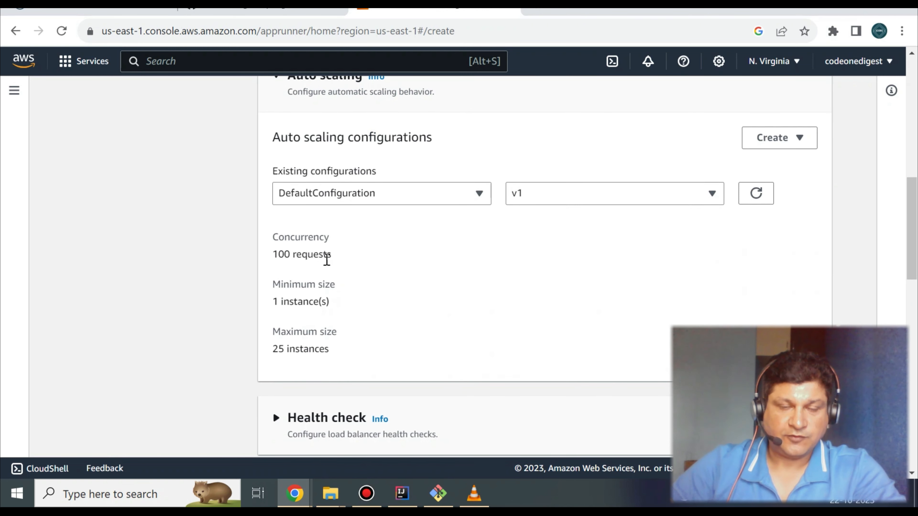
pyautogui.moveTo(272, 256); pyautogui.dragTo(338, 253)
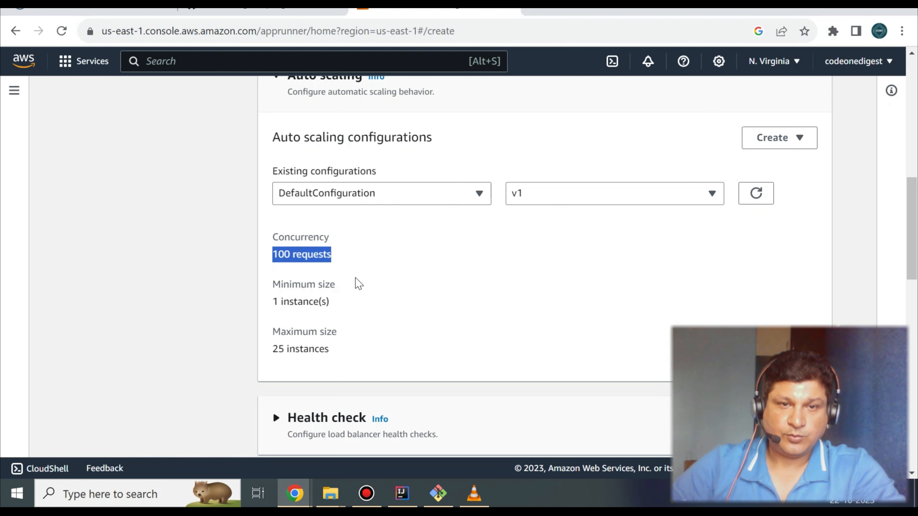
pyautogui.moveTo(340, 305); pyautogui.dragTo(272, 290)
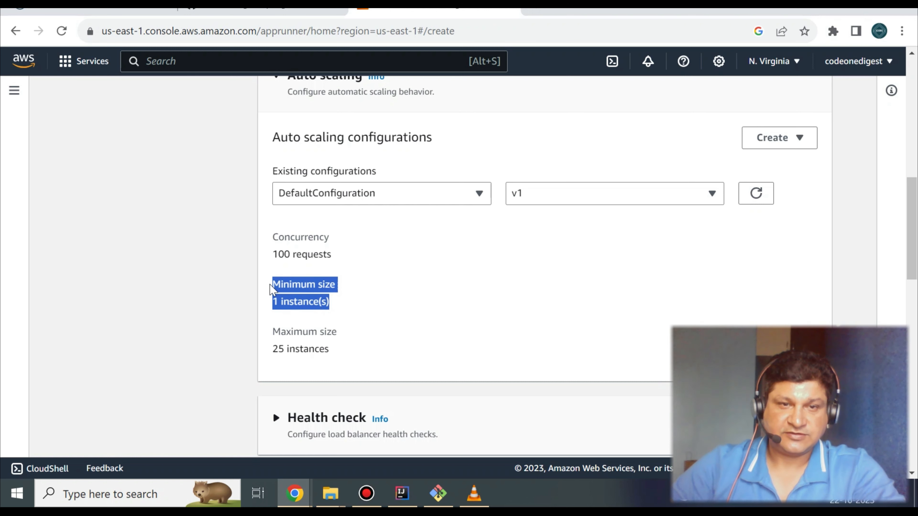
pyautogui.moveTo(333, 350); pyautogui.dragTo(265, 338)
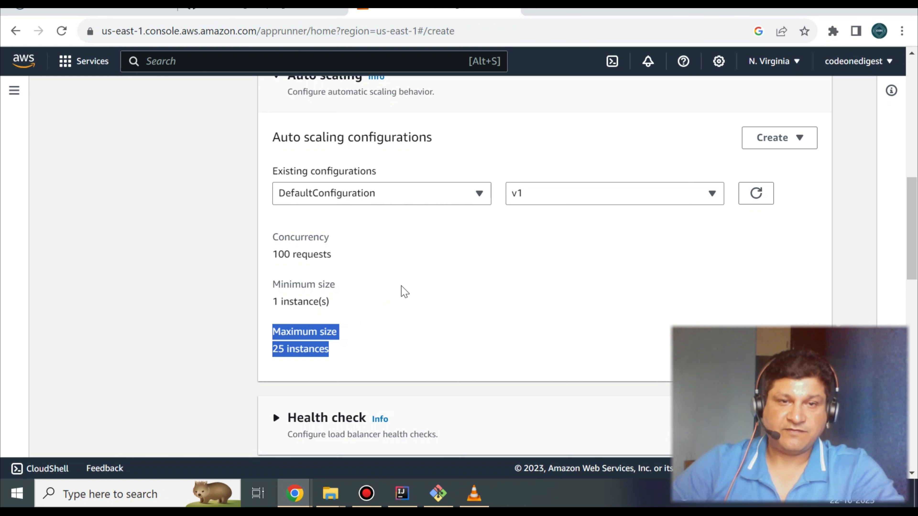
pyautogui.scroll(-5, 412, 294)
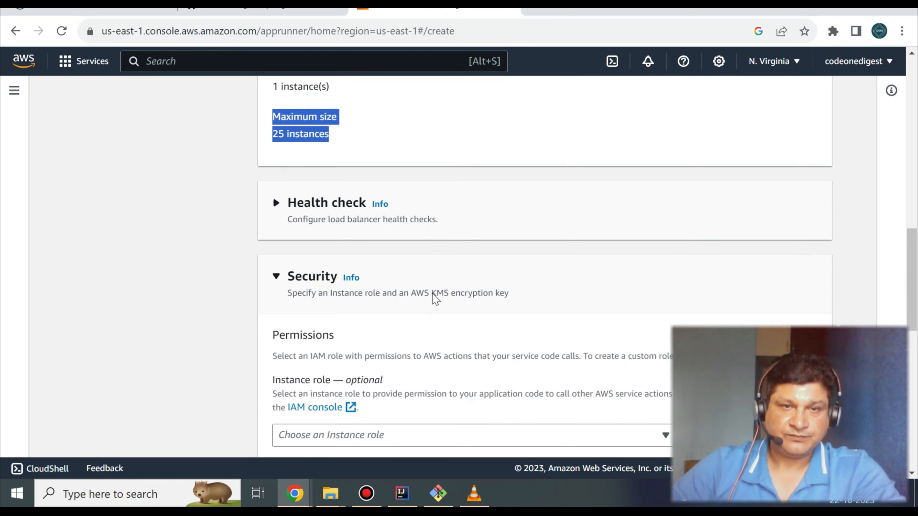
pyautogui.scroll(3, 412, 254)
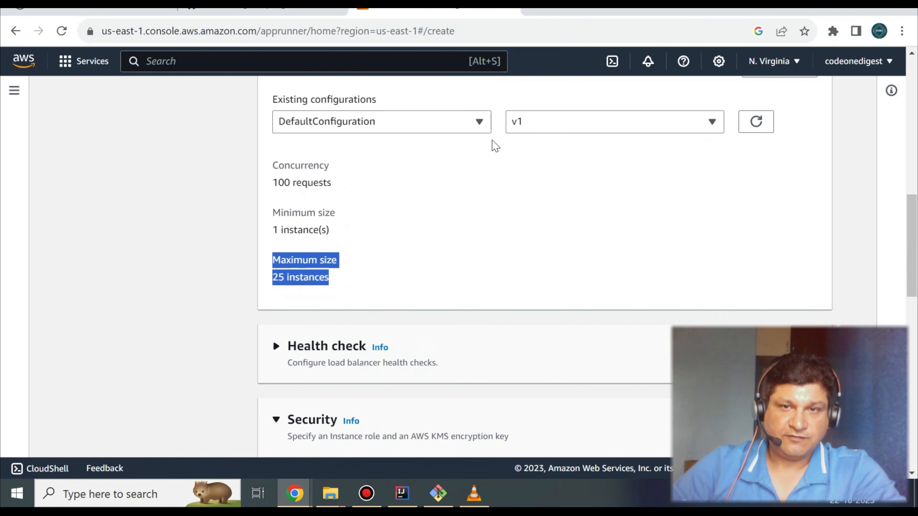
pyautogui.scroll(-3, 416, 240)
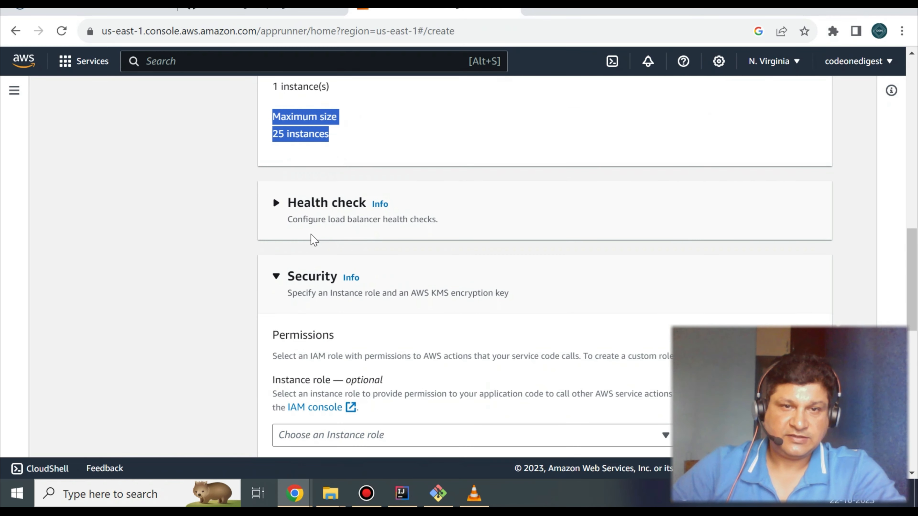
# - Expand the Health check section and look over its settings and the Security options for instance role, KMS key and firewall
pyautogui.click(281, 205)
pyautogui.scroll(-10, 416, 235)
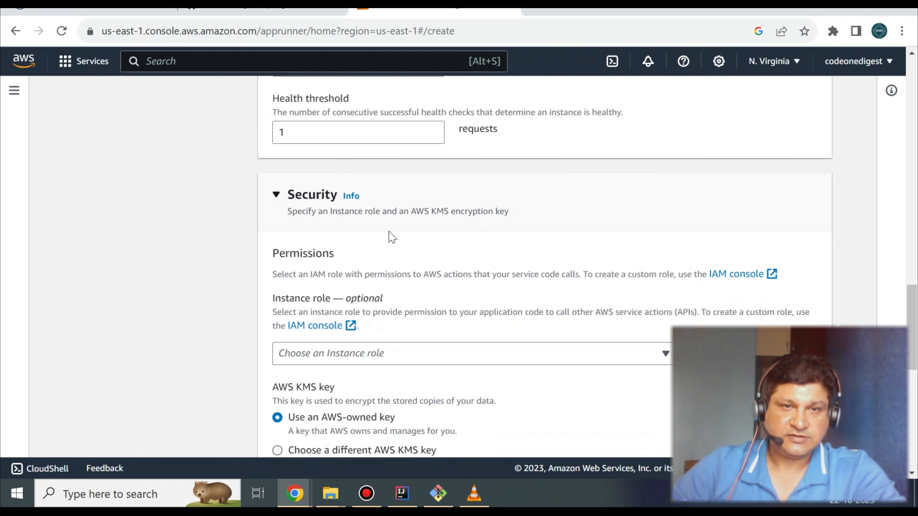
pyautogui.scroll(-5, 389, 237)
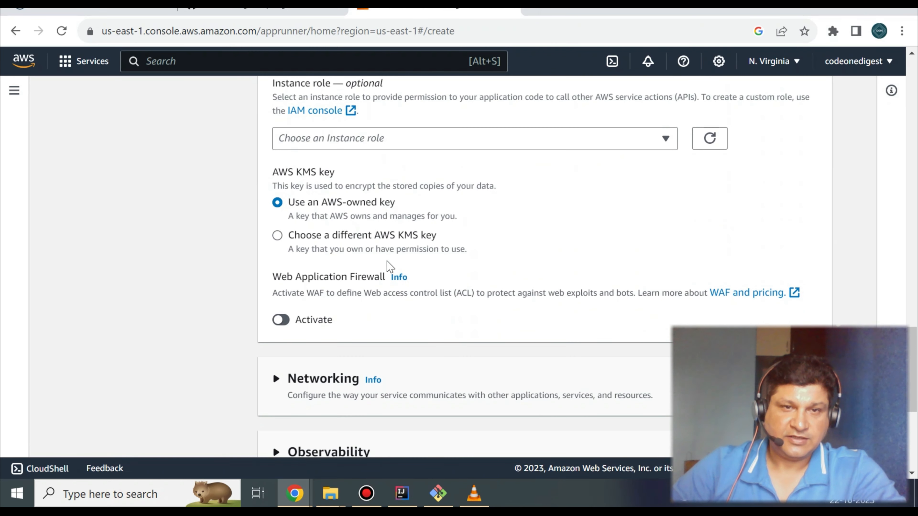
pyautogui.scroll(-2, 430, 215)
pyautogui.scroll(2, 437, 213)
pyautogui.scroll(-4, 436, 213)
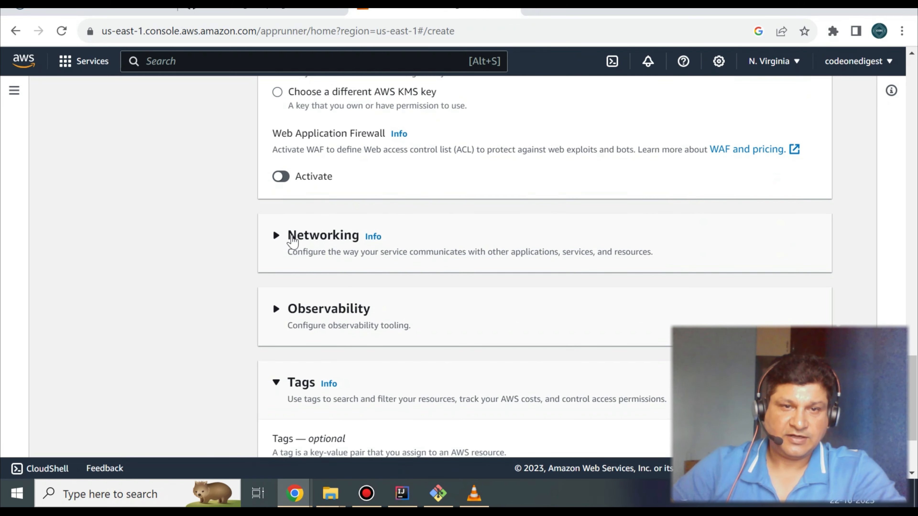
# - Expand the Networking section and examine the options for incoming and outgoing network traffic
pyautogui.click(280, 241)
pyautogui.scroll(-4, 280, 242)
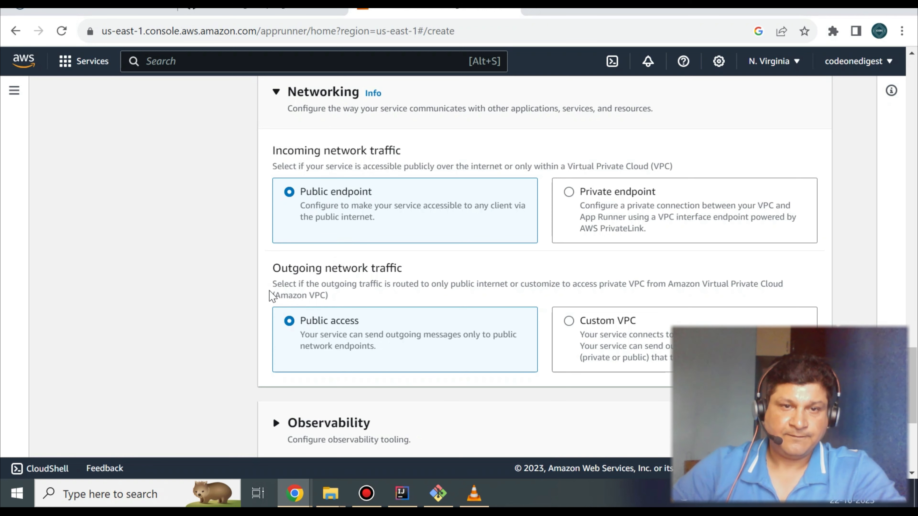
pyautogui.scroll(-1, 376, 308)
pyautogui.scroll(-2, 375, 311)
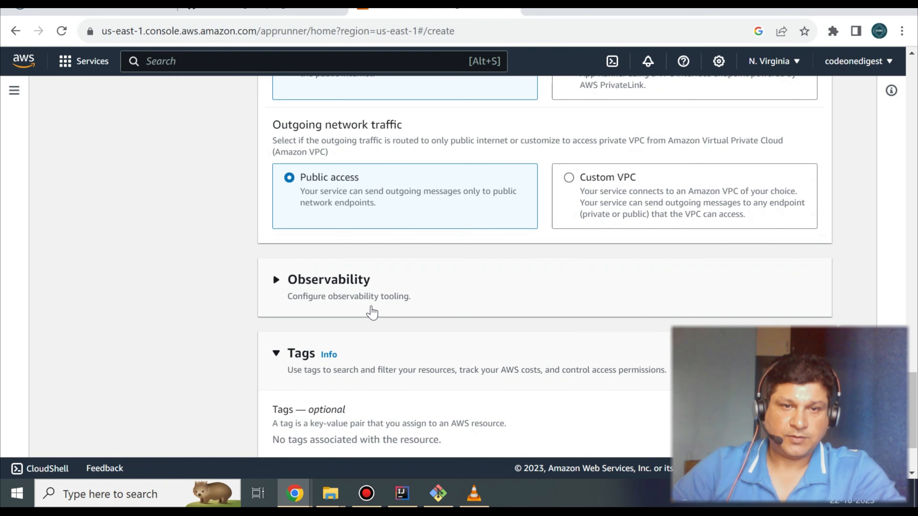
pyautogui.scroll(2, 336, 195)
pyautogui.scroll(-4, 336, 197)
pyautogui.scroll(5, 339, 202)
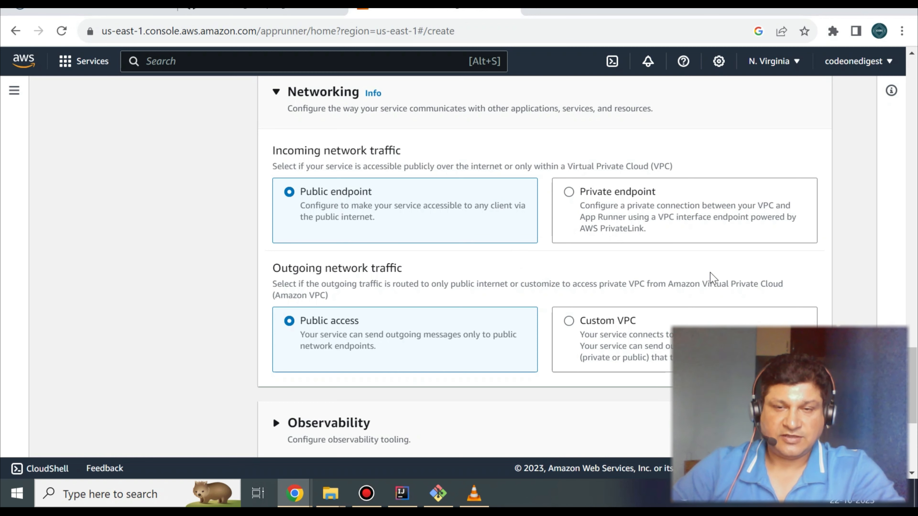
# - Briefly expand and collapse the Observability section, leave the tags empty, and continue to the Review and create page
pyautogui.scroll(-1, 489, 269)
pyautogui.scroll(-5, 489, 270)
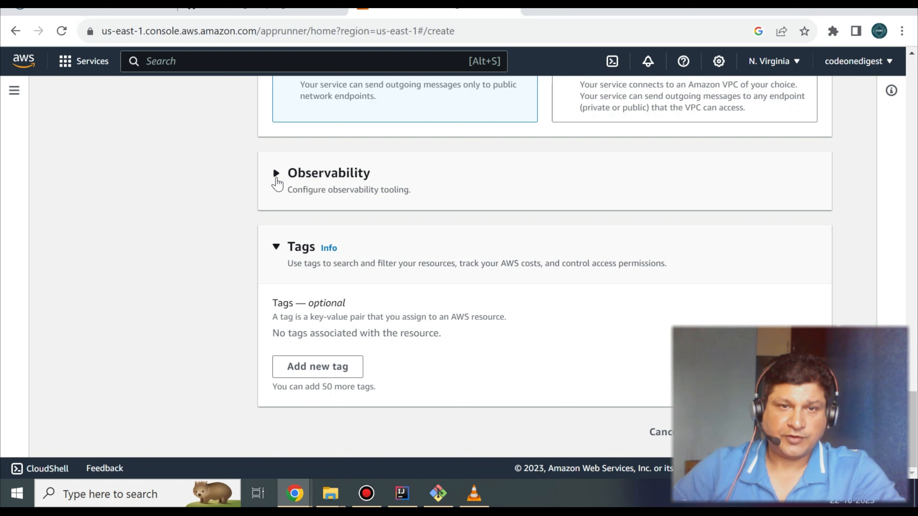
pyautogui.click(277, 184)
pyautogui.click(277, 184)
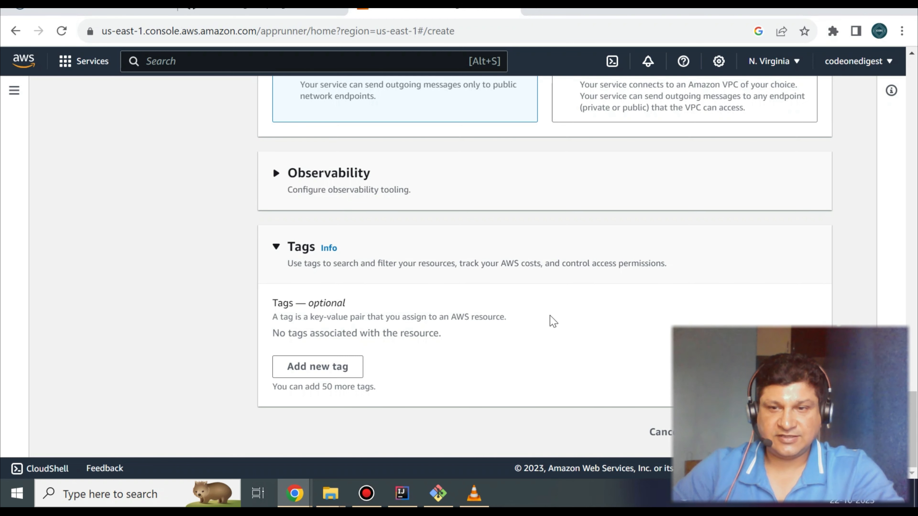
pyautogui.press('Down')
pyautogui.click(806, 432)
pyautogui.press('Tab')
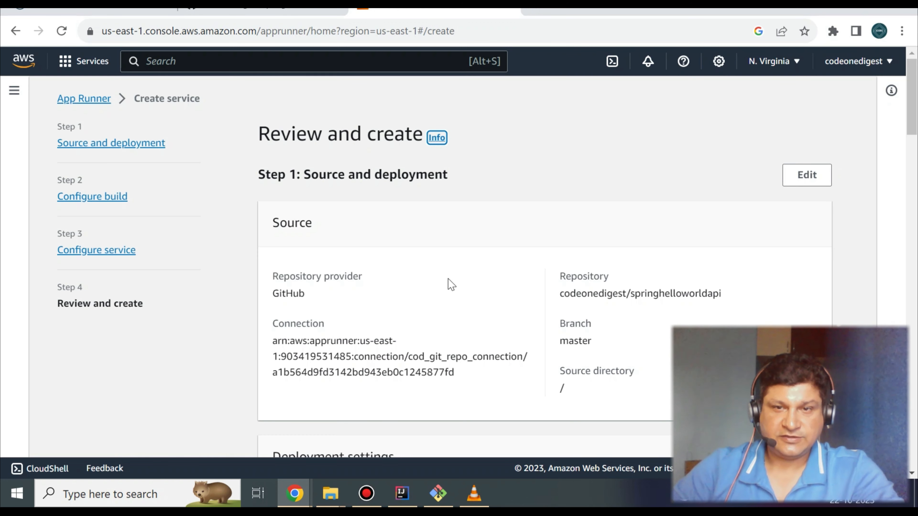
# - Review the source, deployment method and build settings, including the build and start commands, in the service summary
pyautogui.scroll(-2, 444, 259)
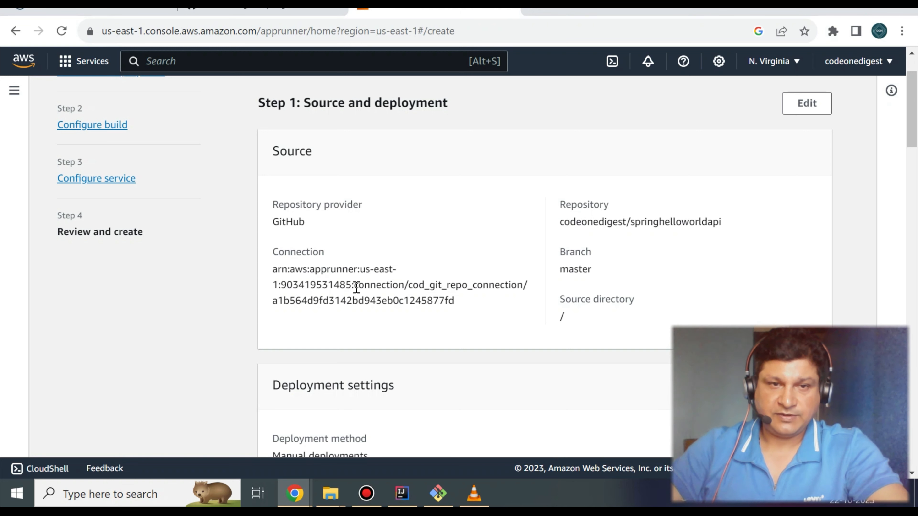
pyautogui.scroll(-2, 356, 287)
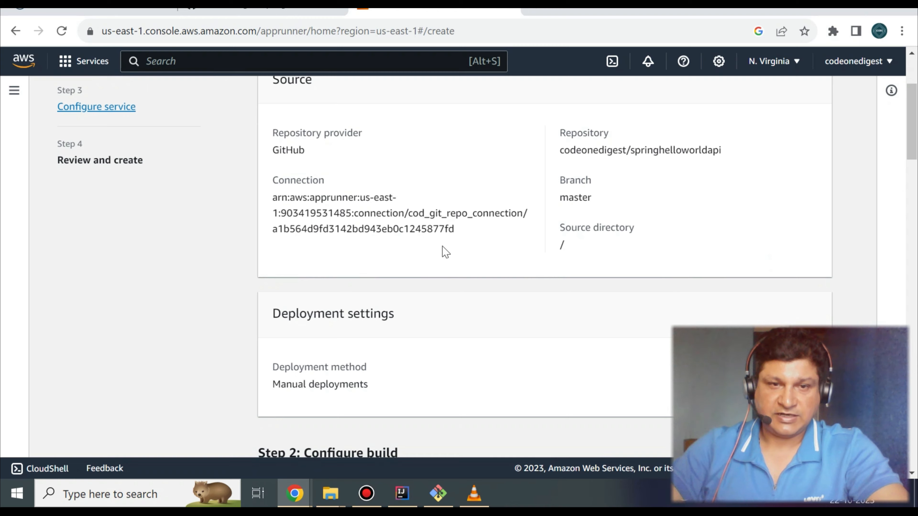
pyautogui.scroll(-4, 459, 249)
pyautogui.scroll(-2, 403, 248)
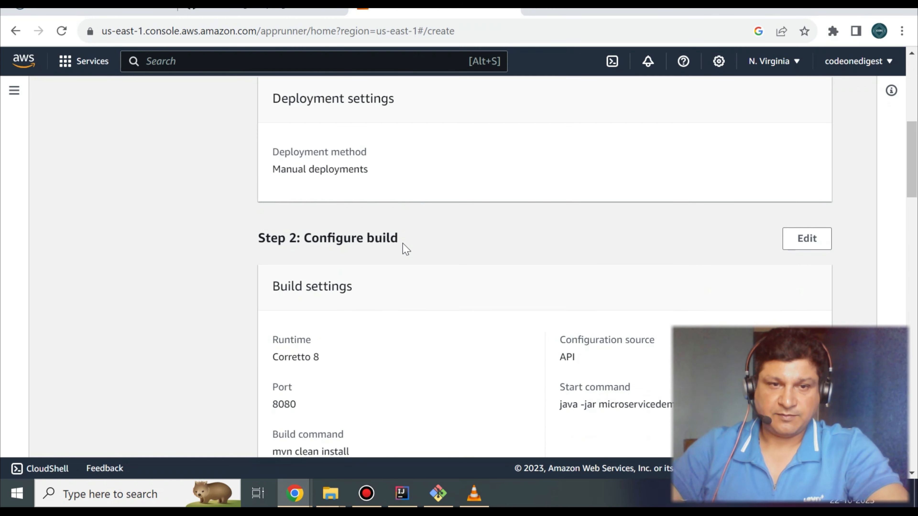
pyautogui.scroll(-2, 403, 248)
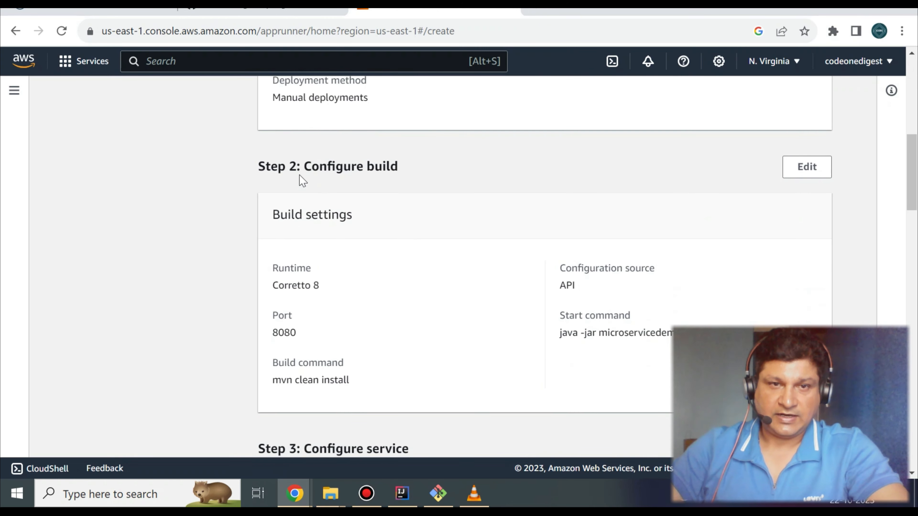
pyautogui.scroll(-4, 394, 225)
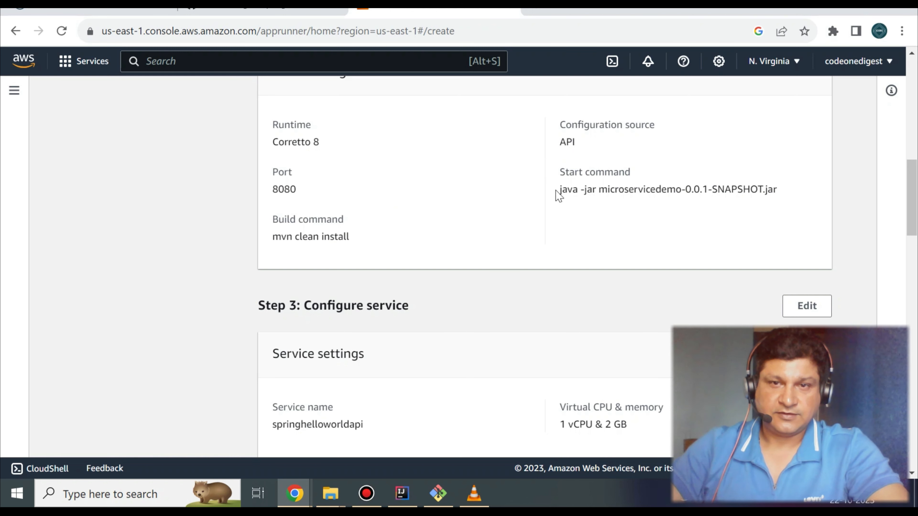
pyautogui.tripleClick(303, 239)
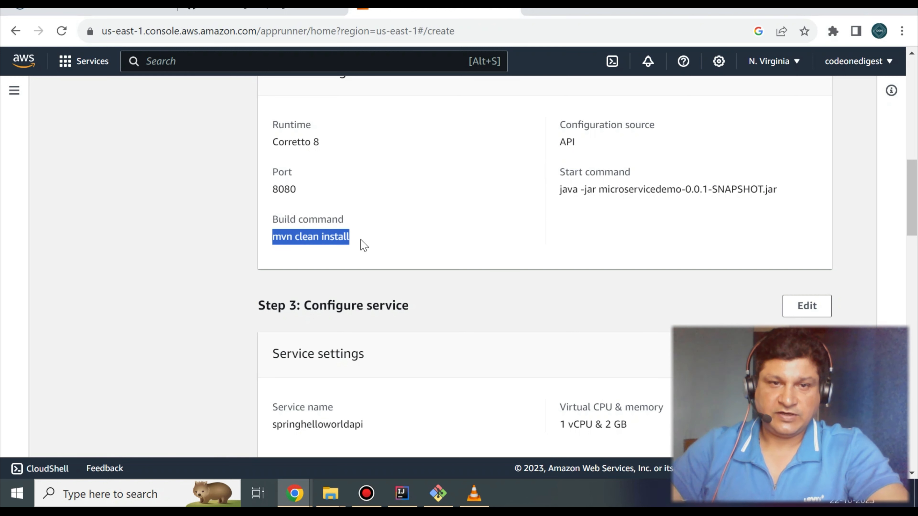
pyautogui.moveTo(560, 190); pyautogui.dragTo(785, 199)
# - Review the service, auto scaling, health check, security, observability and tag settings in the summary, and create and deploy the service
pyautogui.scroll(-5, 484, 255)
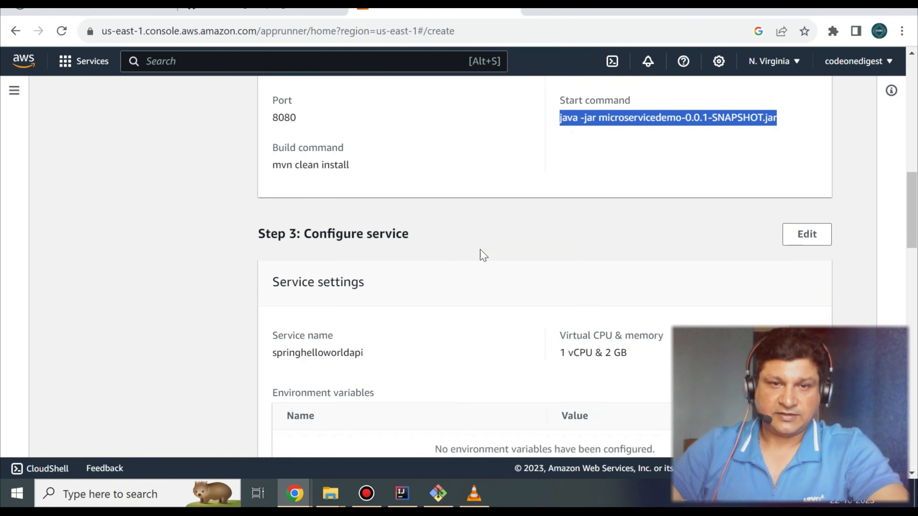
pyautogui.moveTo(288, 212); pyautogui.dragTo(413, 217)
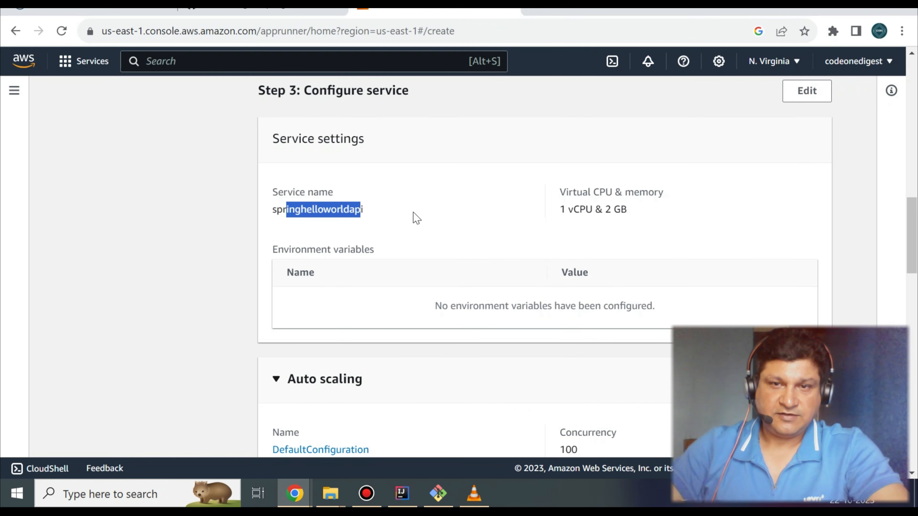
pyautogui.moveTo(560, 189); pyautogui.dragTo(641, 217)
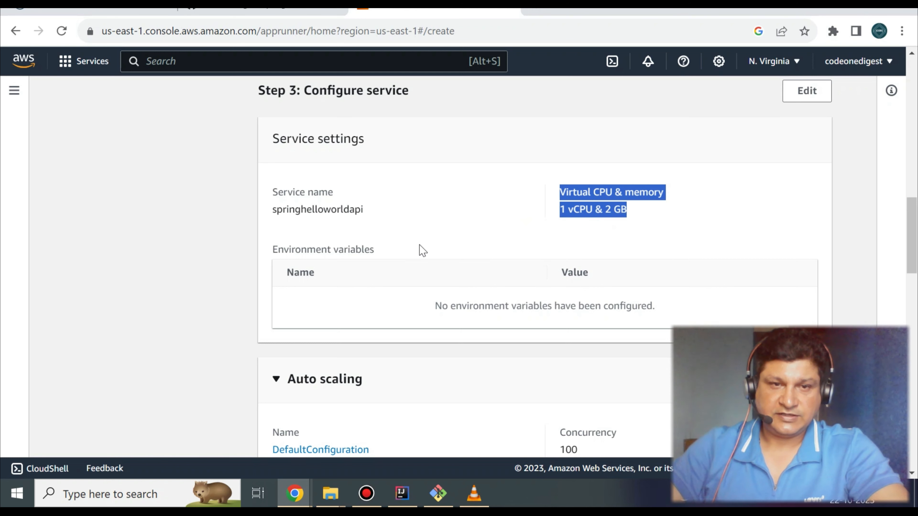
pyautogui.scroll(-2, 420, 251)
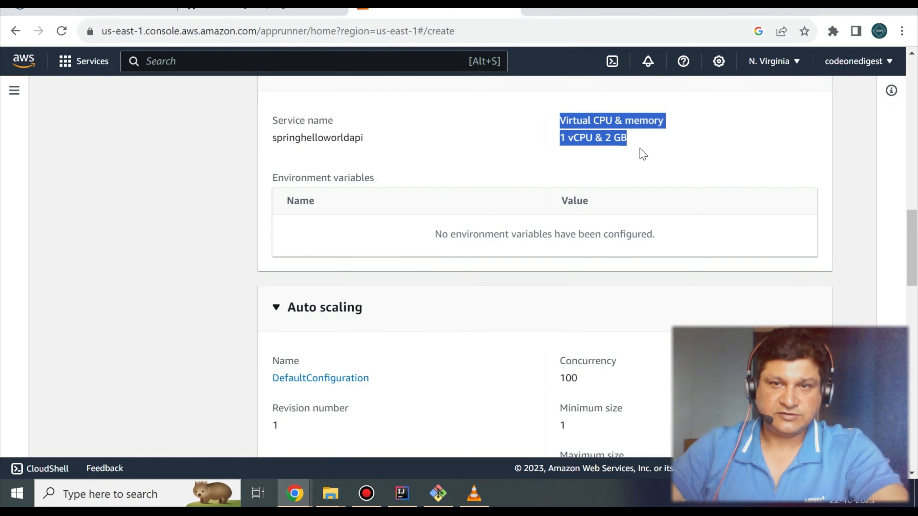
pyautogui.click(574, 184)
pyautogui.scroll(-5, 490, 218)
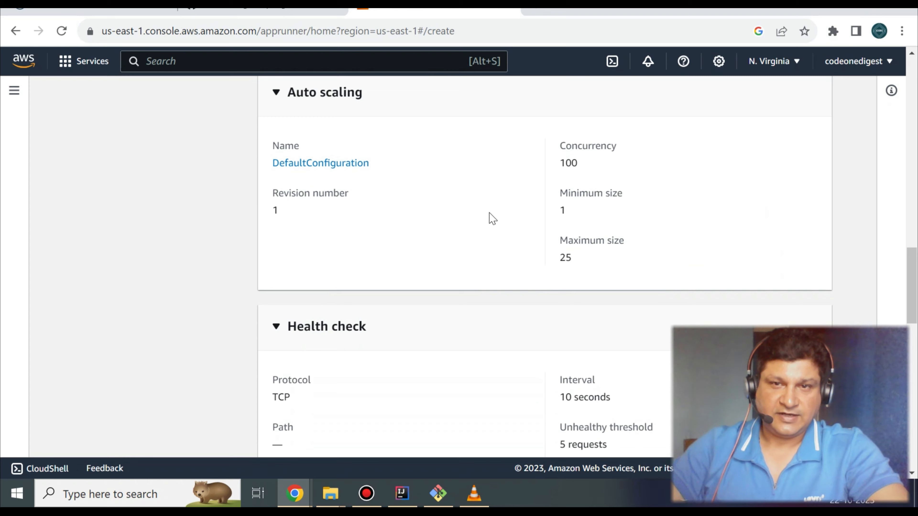
pyautogui.scroll(-12, 533, 214)
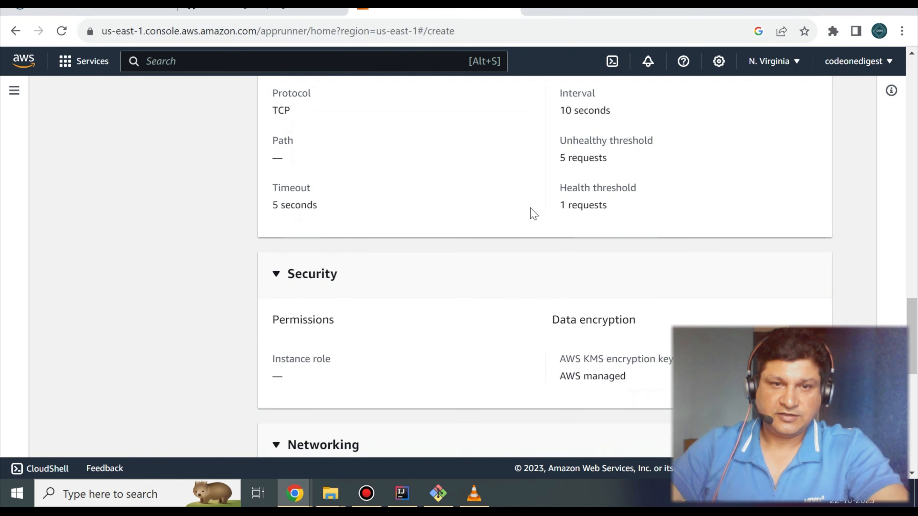
pyautogui.scroll(-5, 533, 214)
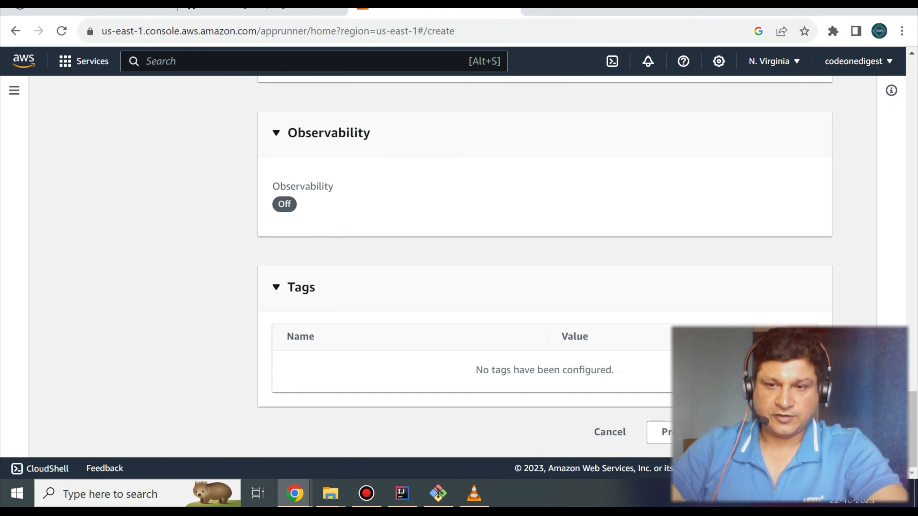
pyautogui.click(780, 424)
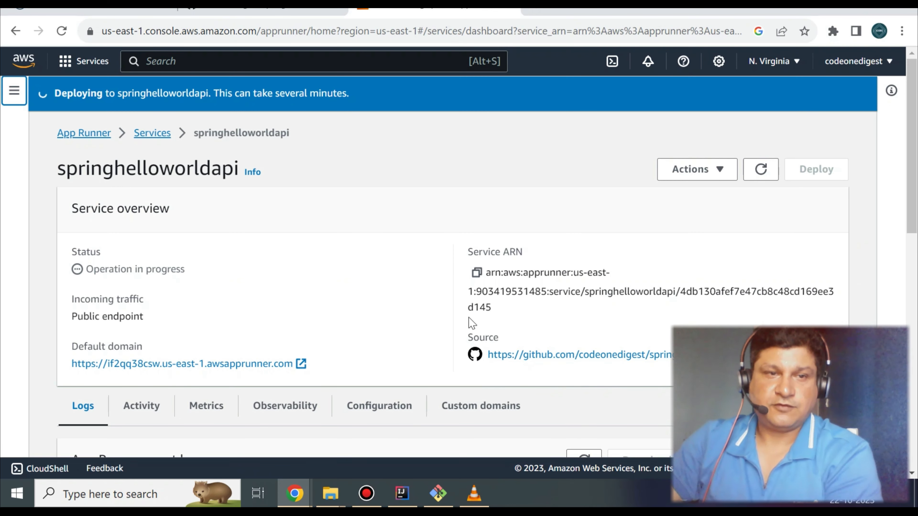
# - Look through the App Runner event logs of the new service, including the source branch, and refresh them
pyautogui.scroll(-3, 403, 282)
pyautogui.scroll(-5, 392, 281)
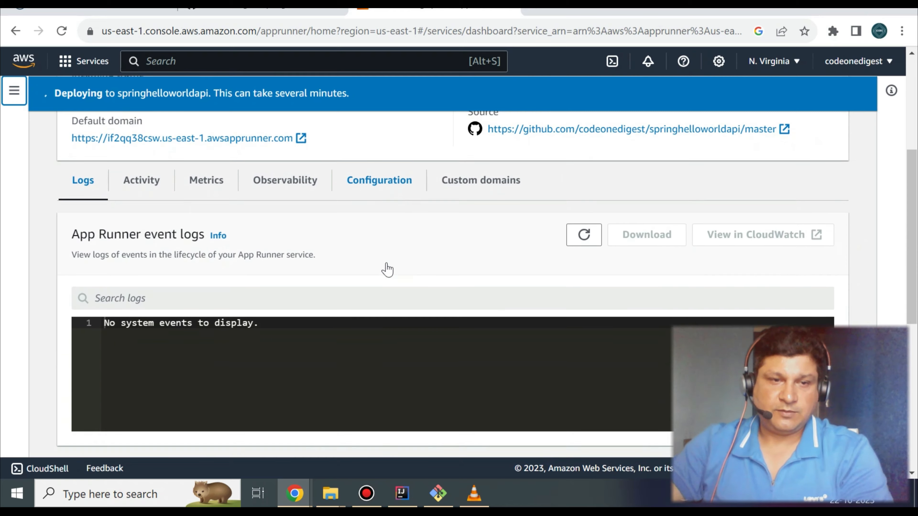
pyautogui.scroll(2, 19, 309)
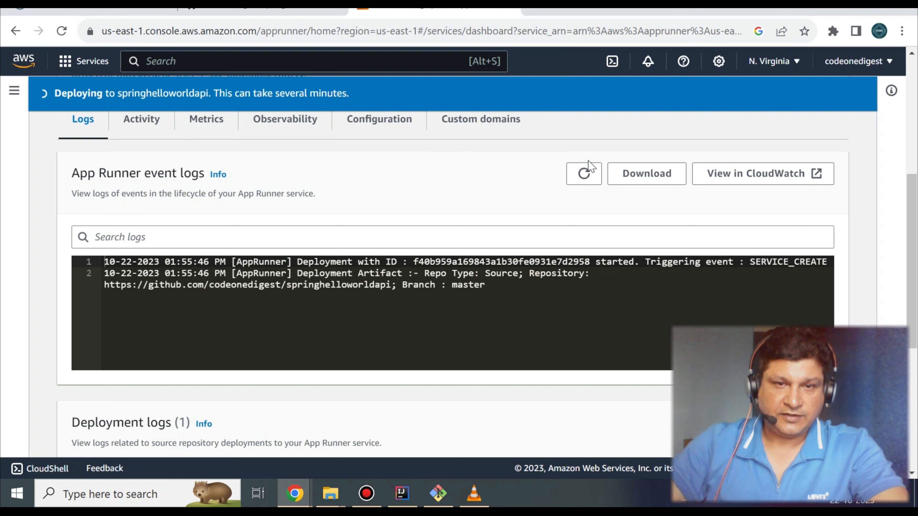
pyautogui.moveTo(402, 285); pyautogui.dragTo(486, 285)
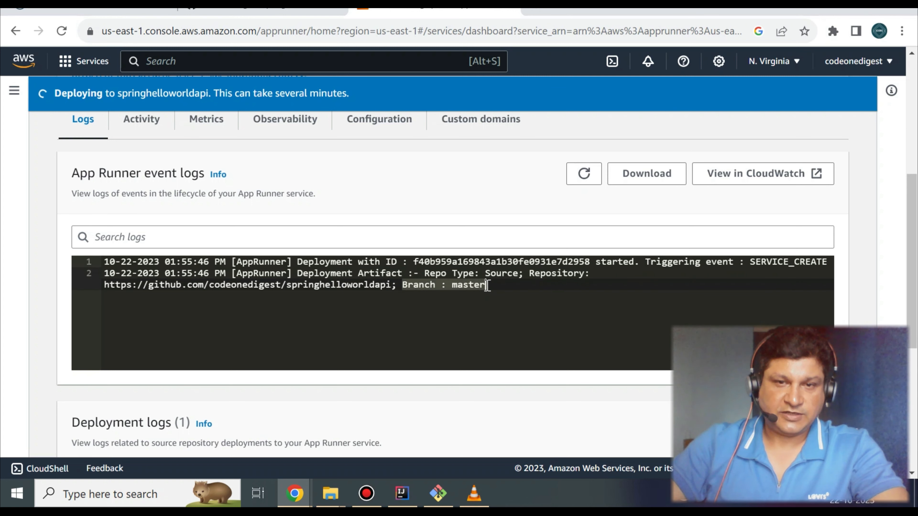
pyautogui.click(583, 178)
pyautogui.click(578, 183)
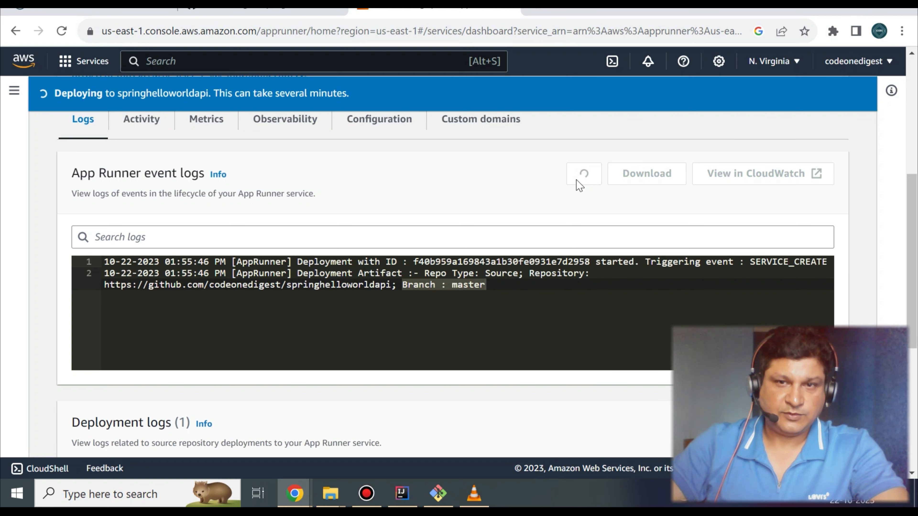
# - Examine the event log entries on configuration validation, source build, provisioning and health check, and refresh the log again
pyautogui.moveTo(314, 307); pyautogui.dragTo(523, 298)
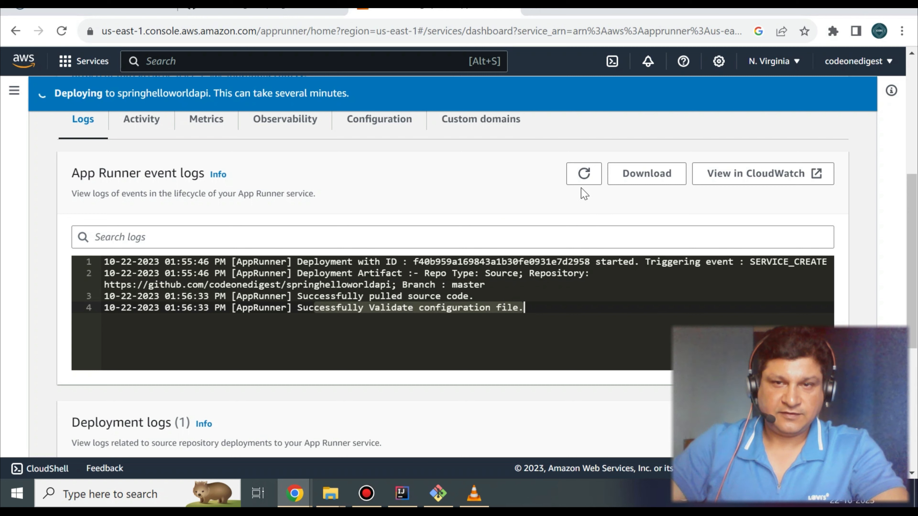
pyautogui.moveTo(298, 320); pyautogui.dragTo(447, 319)
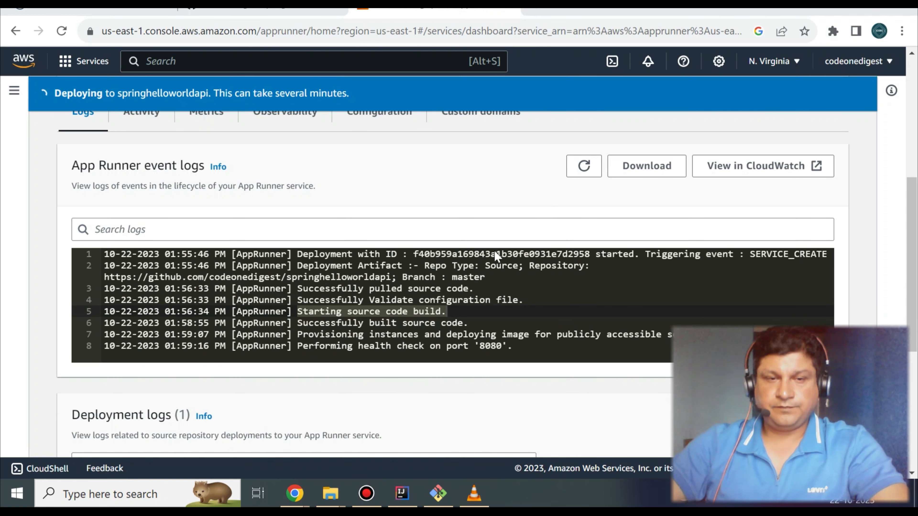
pyautogui.moveTo(314, 324); pyautogui.dragTo(464, 323)
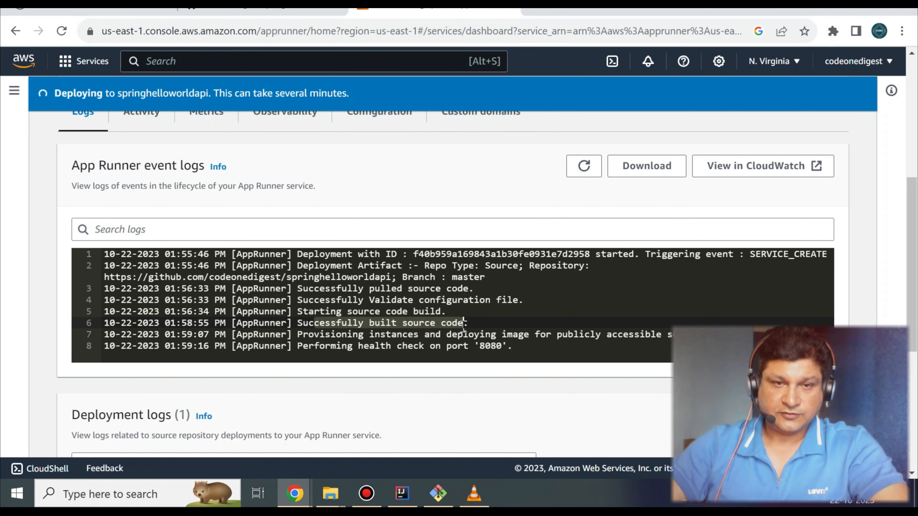
pyautogui.scroll(-2, 445, 327)
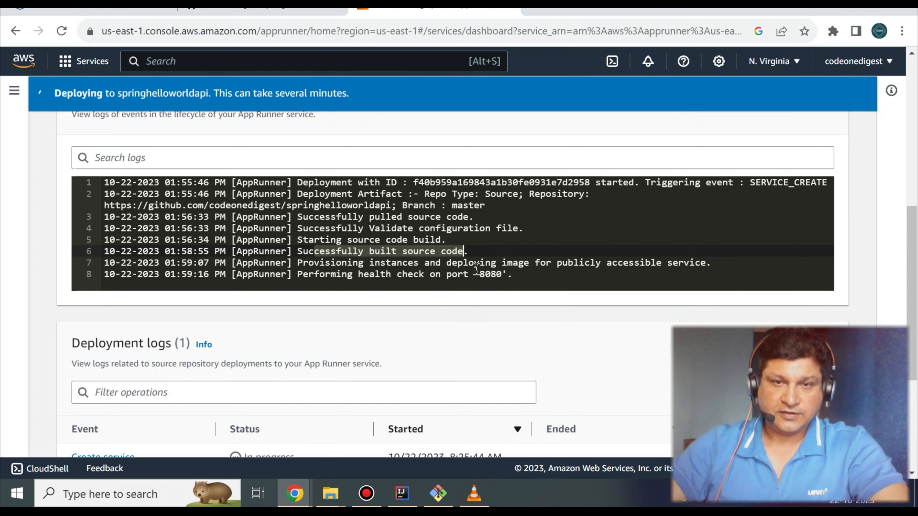
pyautogui.moveTo(496, 263); pyautogui.dragTo(715, 264)
pyautogui.moveTo(382, 275); pyautogui.dragTo(514, 274)
pyautogui.scroll(2, 545, 202)
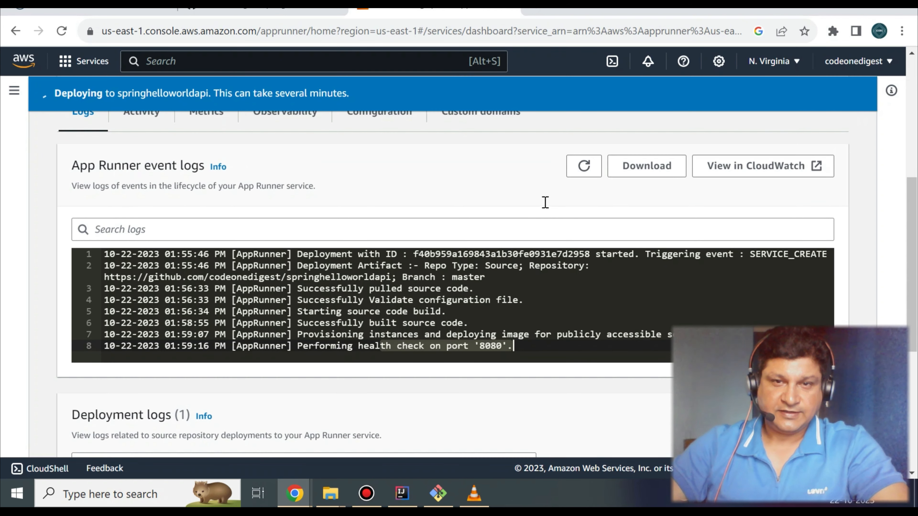
pyautogui.click(583, 173)
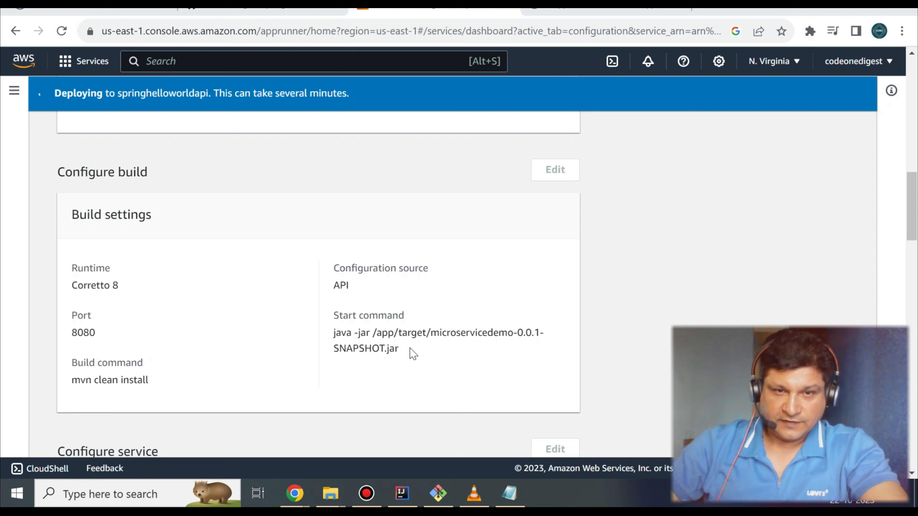
# - Examine the start command in the service's build settings, especially the full path to the jar file
pyautogui.moveTo(407, 350); pyautogui.dragTo(336, 333)
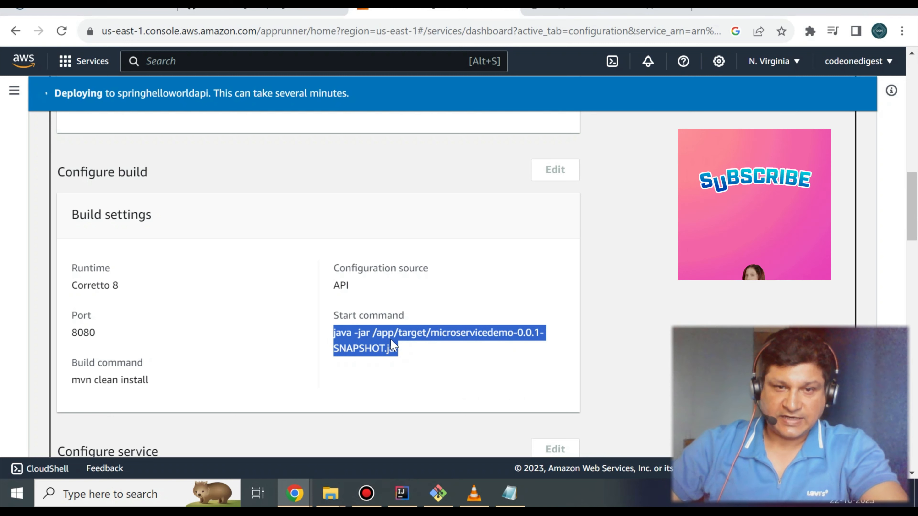
pyautogui.click(378, 346)
pyautogui.scroll(-3, 376, 346)
pyautogui.scroll(3, 371, 334)
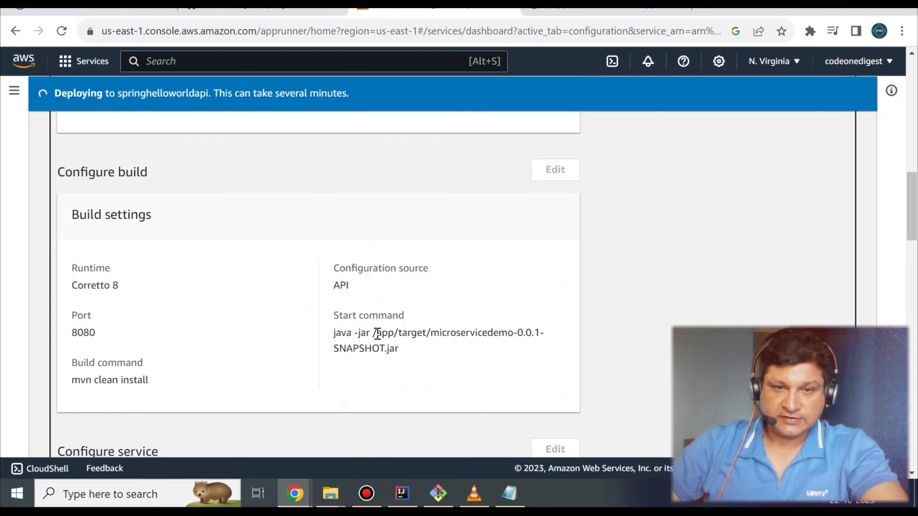
pyautogui.moveTo(372, 333); pyautogui.dragTo(499, 357)
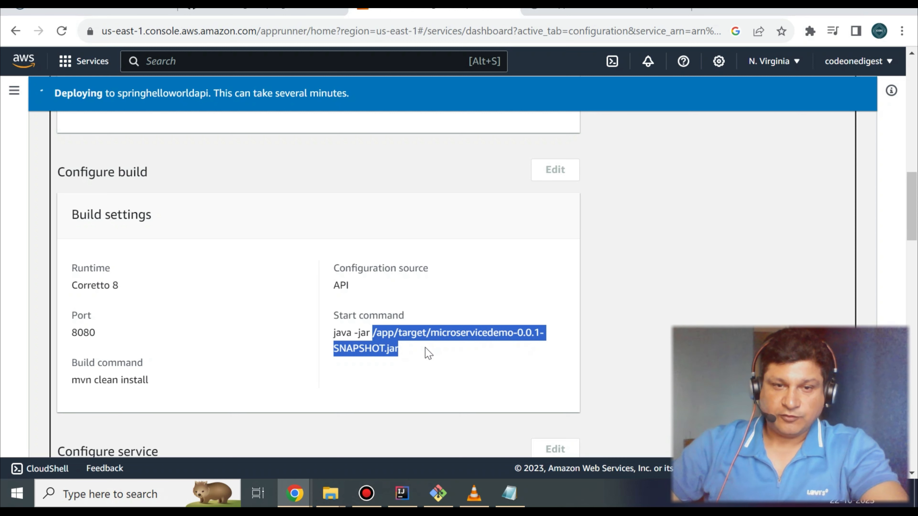
pyautogui.moveTo(428, 353); pyautogui.dragTo(374, 332)
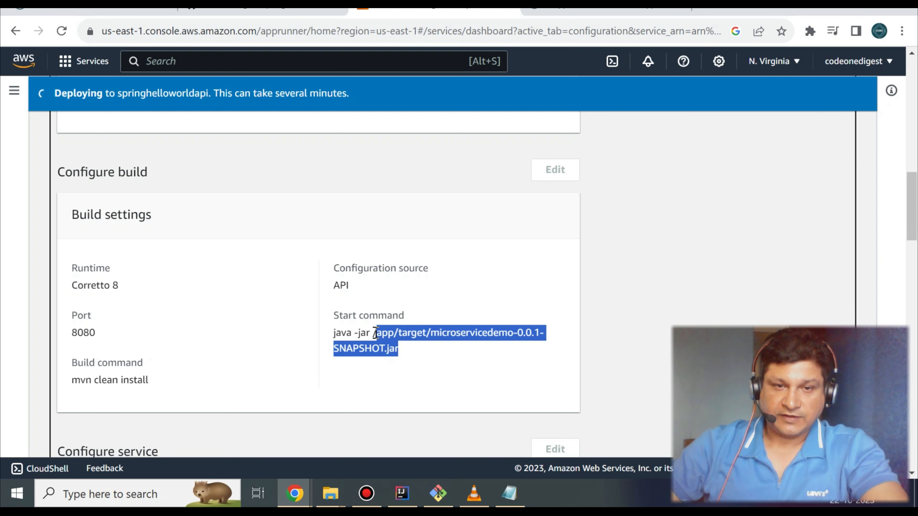
pyautogui.scroll(5, 351, 297)
pyautogui.scroll(-5, 353, 298)
# - Return to the service's event logs and read through the entries of the earlier and latest deployments
pyautogui.scroll(15, 430, 321)
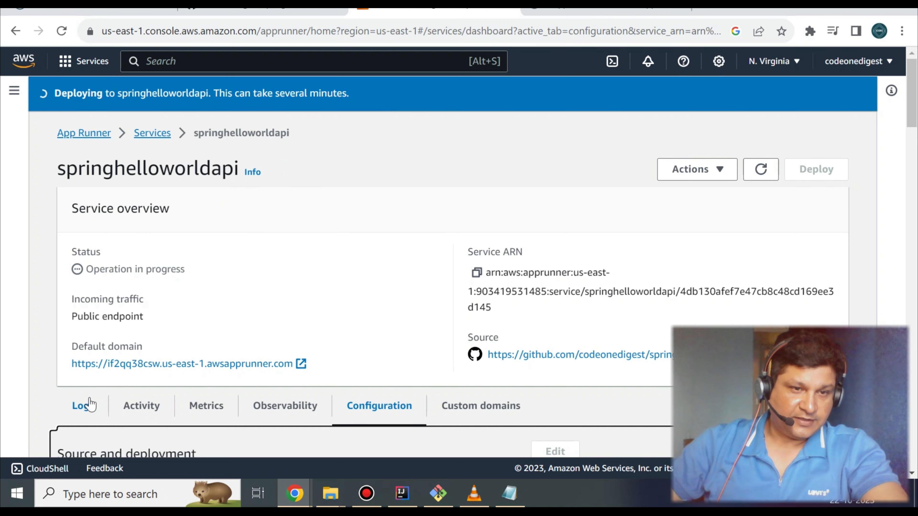
pyautogui.click(83, 406)
pyautogui.scroll(-5, 75, 316)
pyautogui.scroll(4, 68, 322)
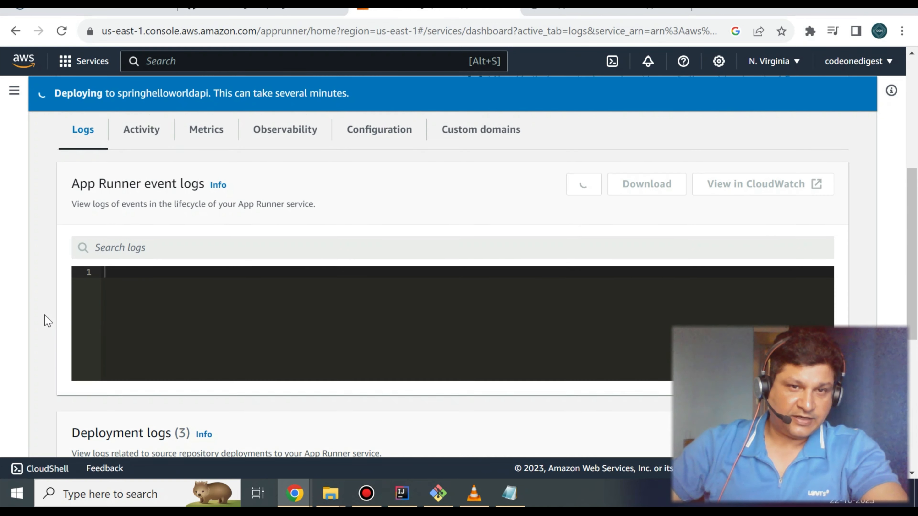
pyautogui.scroll(-4, 154, 318)
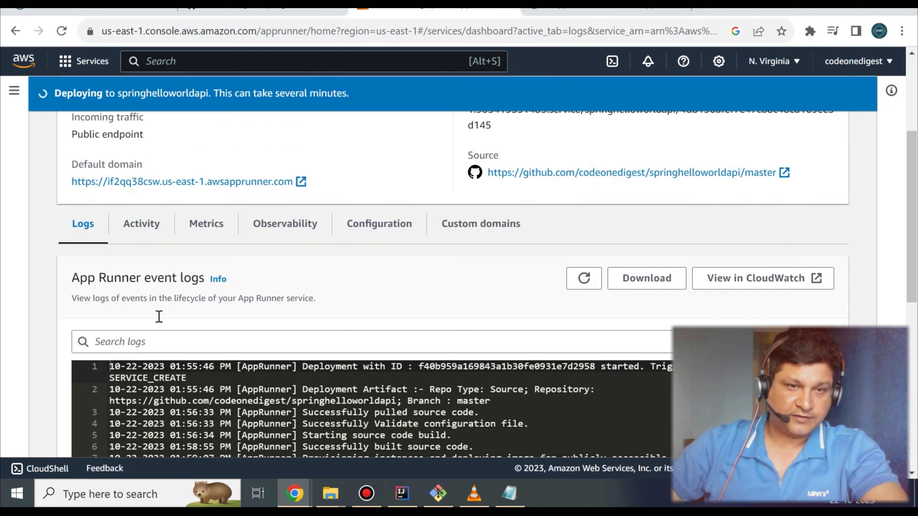
pyautogui.scroll(-2, 278, 338)
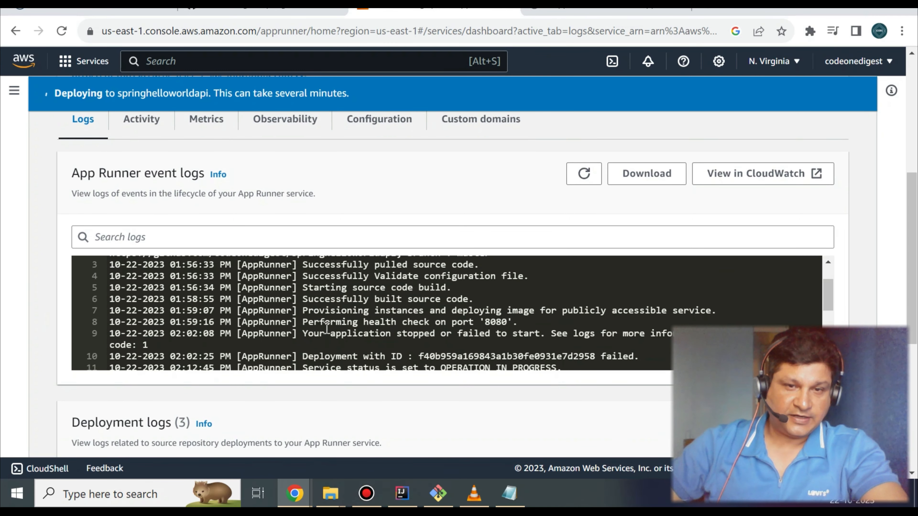
pyautogui.scroll(-5, 335, 332)
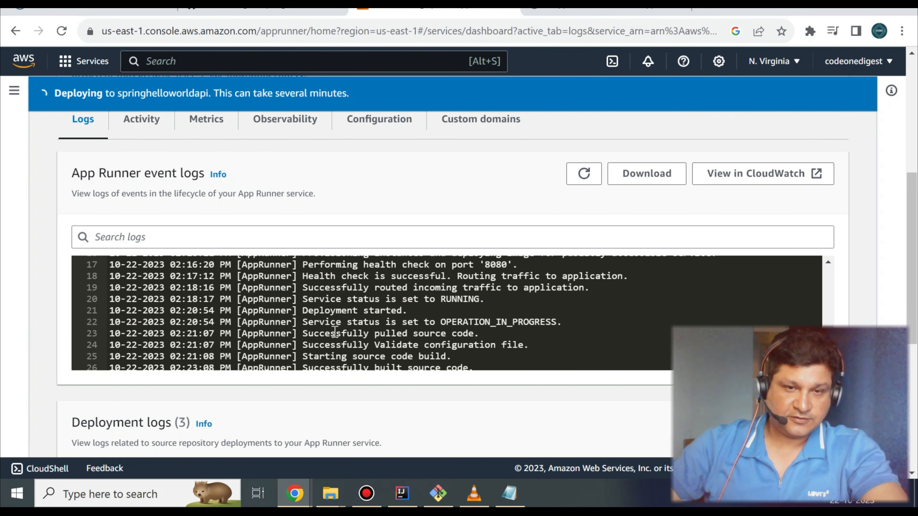
# - View the page served at the service's default domain and examine its address
pyautogui.scroll(8, 249, 376)
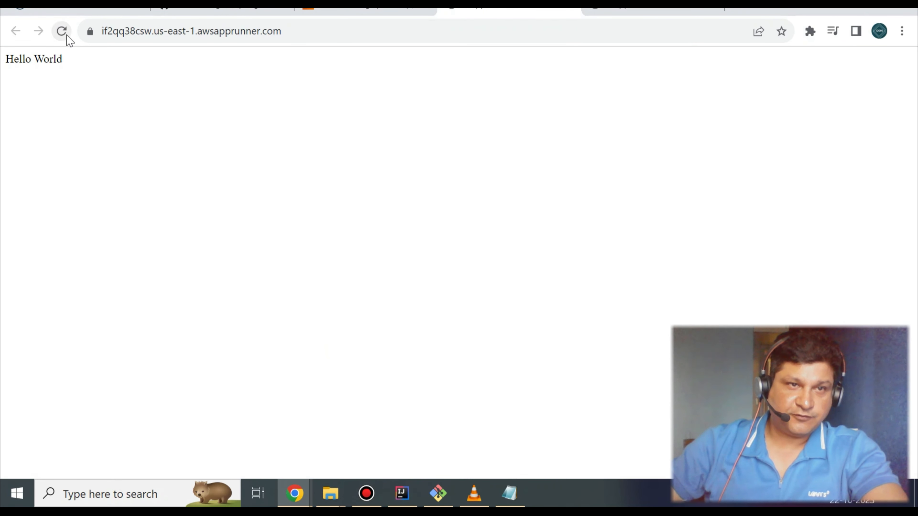
pyautogui.moveTo(107, 32); pyautogui.dragTo(304, 30)
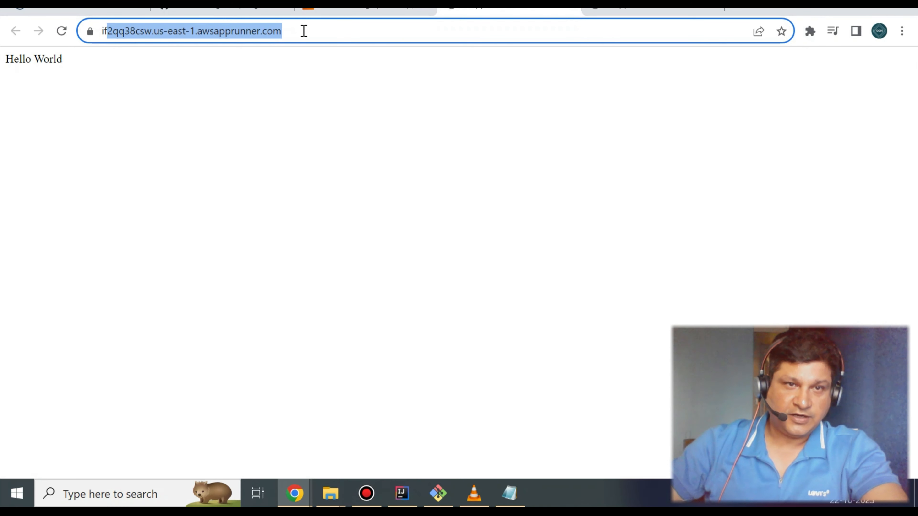
pyautogui.click(444, 92)
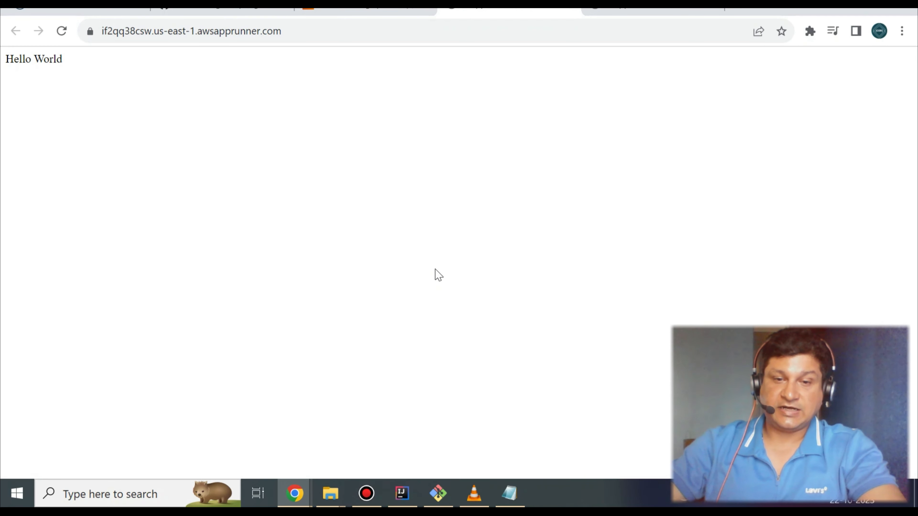
# - Switch to Notepad and compare the bare jar file name with the path /app/target/microservicedemo-0.0.1-SNAPSHOT.jar
pyautogui.click(509, 494)
pyautogui.click(74, 127)
pyautogui.moveTo(5, 127); pyautogui.dragTo(19, 129)
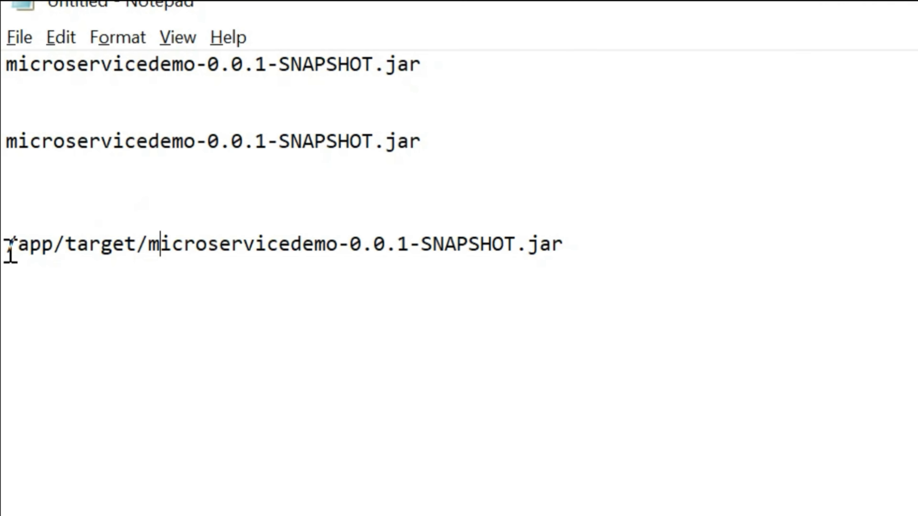
pyautogui.moveTo(39, 250); pyautogui.dragTo(144, 246)
pyautogui.click(113, 260)
pyautogui.moveTo(51, 254); pyautogui.dragTo(4, 258)
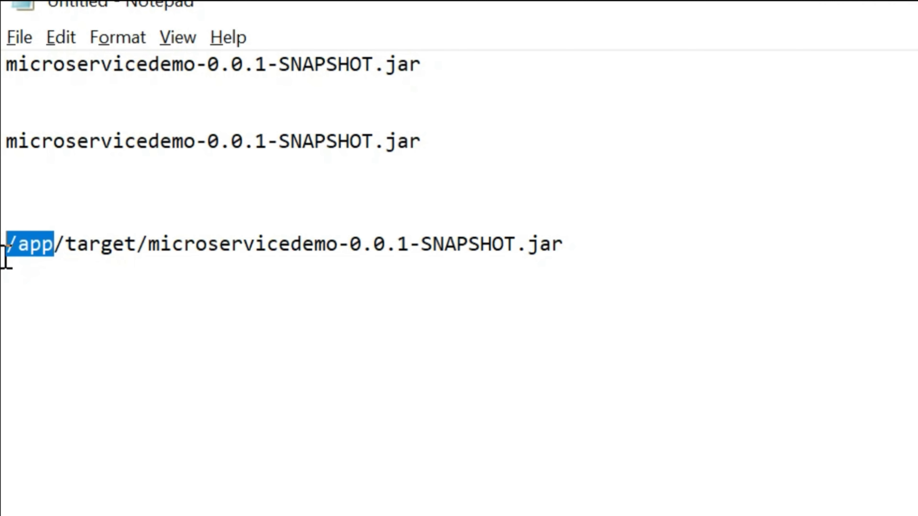
pyautogui.doubleClick(88, 250)
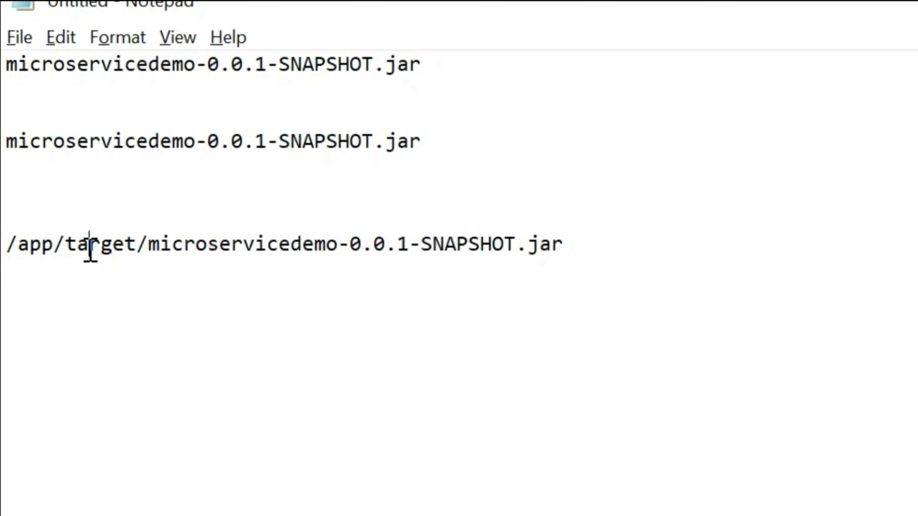
pyautogui.click(150, 251)
pyautogui.moveTo(152, 250); pyautogui.dragTo(601, 261)
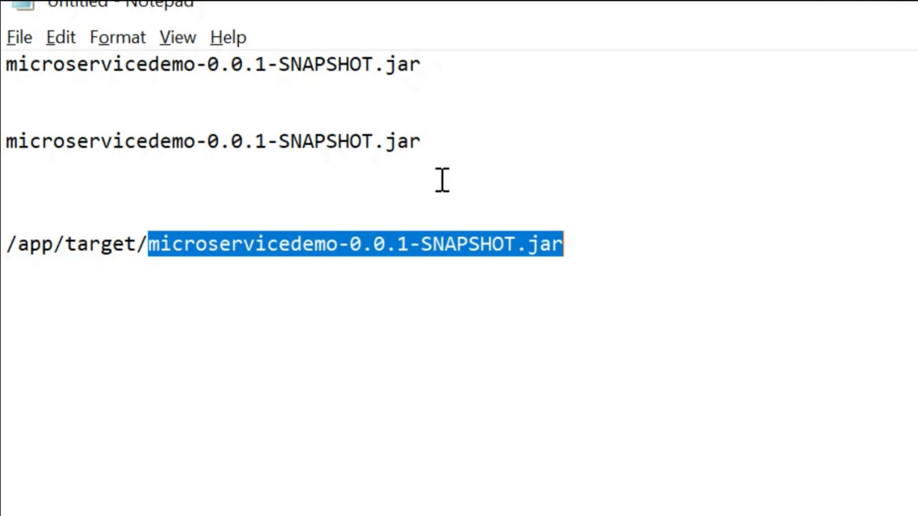
pyautogui.moveTo(449, 149); pyautogui.dragTo(4, 140)
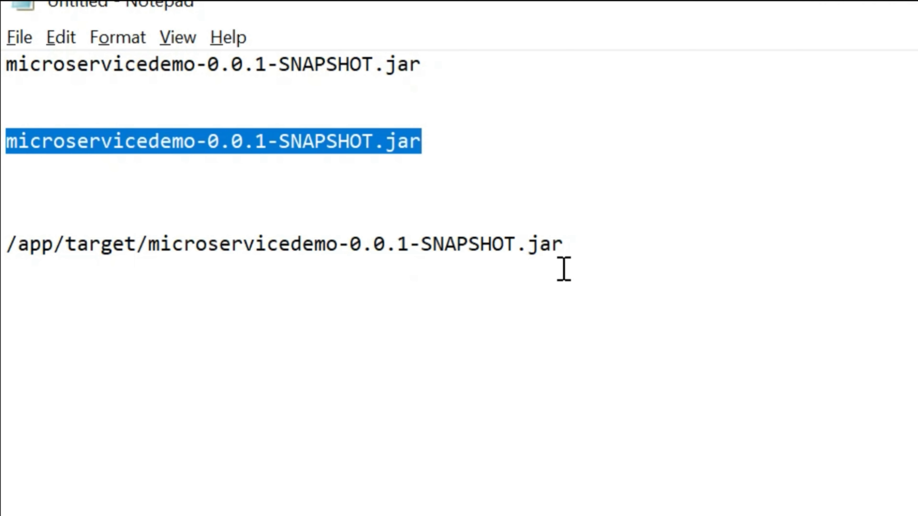
# - Prefix the path /app/target/microservicedemo-0.0.1-SNAPSHOT.jar with java -jar in the Notepad notes and select the complete start command
pyautogui.click(581, 246)
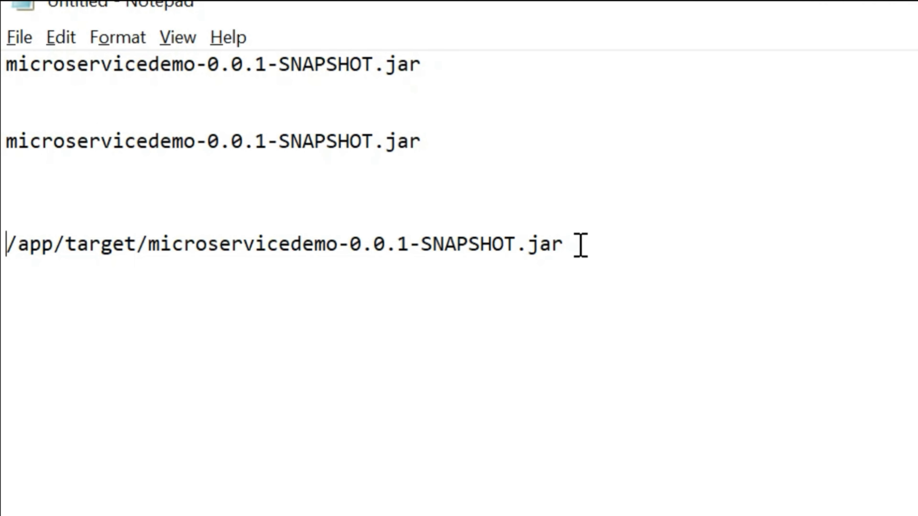
pyautogui.write('java -jar')
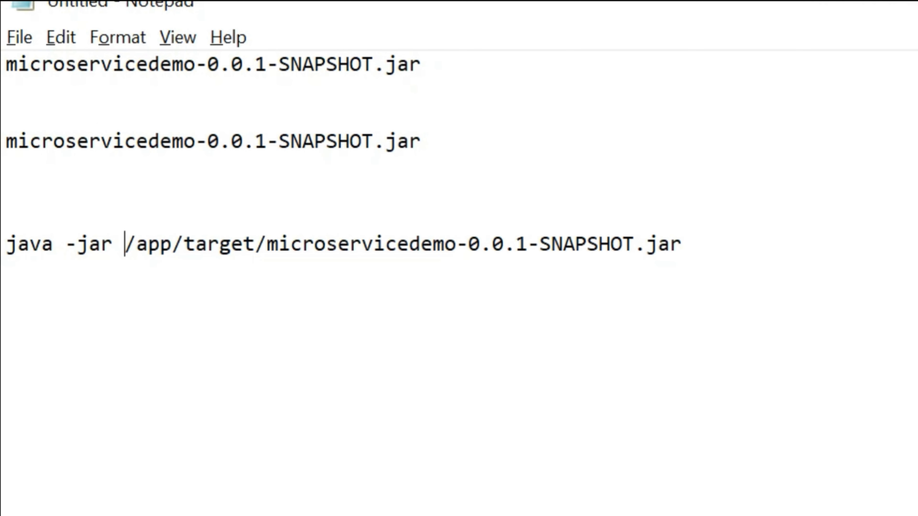
pyautogui.moveTo(754, 253); pyautogui.dragTo(125, 240)
pyautogui.click(528, 251)
pyautogui.moveTo(687, 246); pyautogui.dragTo(4, 248)
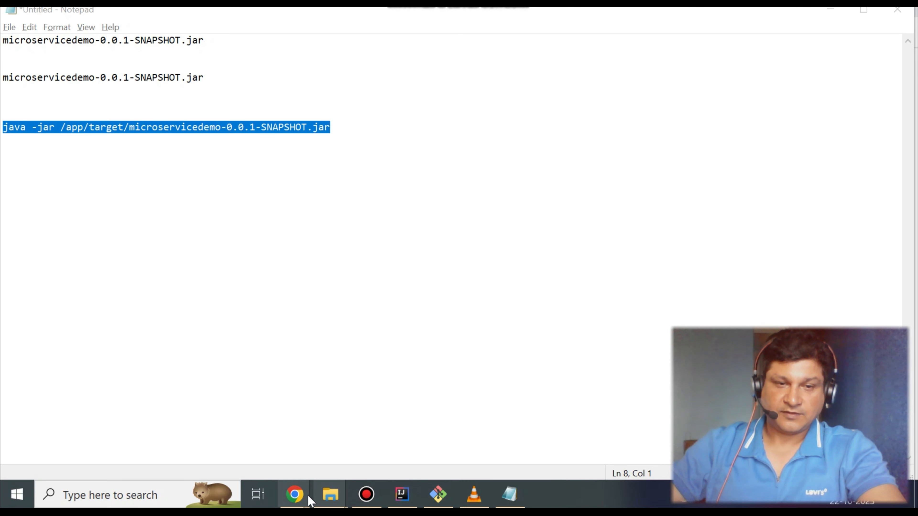
# - Switch to the App Runner console in Chrome, check the services list and reopen the springhelloworldapi service
pyautogui.moveTo(308, 494)
pyautogui.click(259, 447)
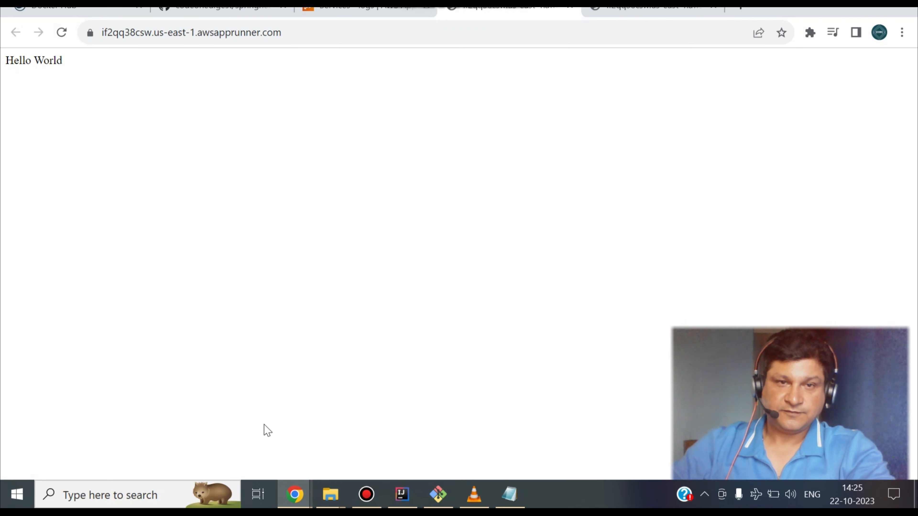
pyautogui.click(399, 14)
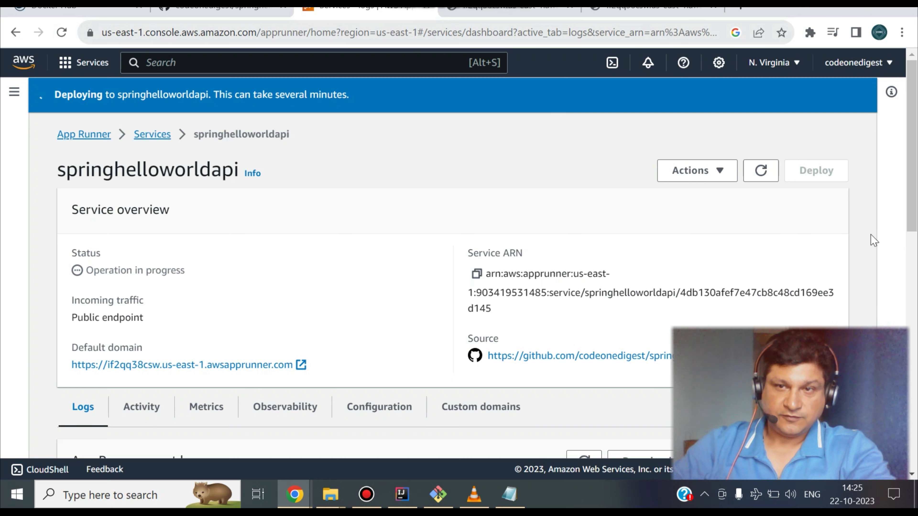
pyautogui.click(154, 135)
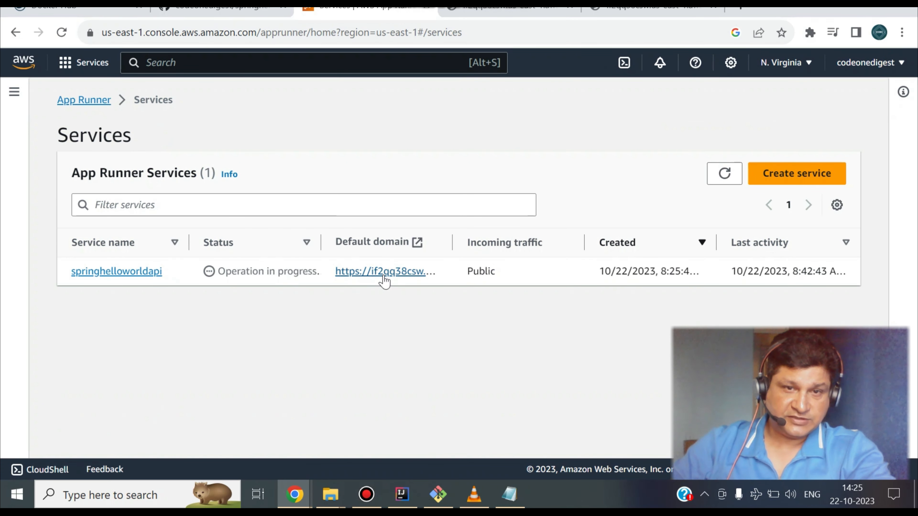
pyautogui.click(117, 275)
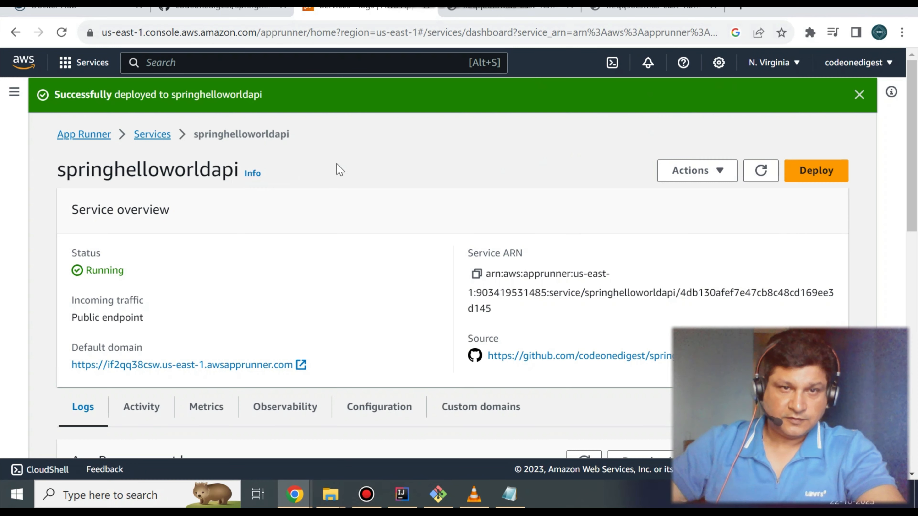
# - Delete the springhelloworldapi service, entering delete as the confirmation text, and refresh the services list
pyautogui.click(719, 177)
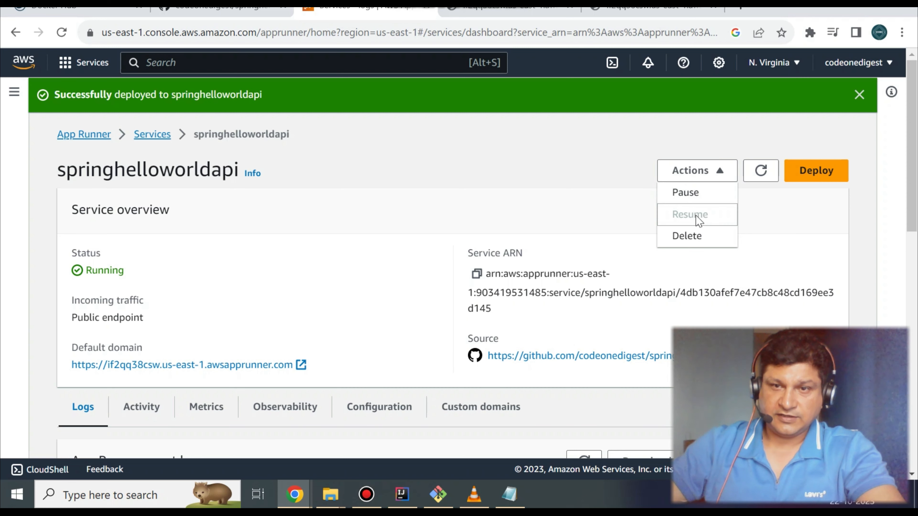
pyautogui.click(687, 238)
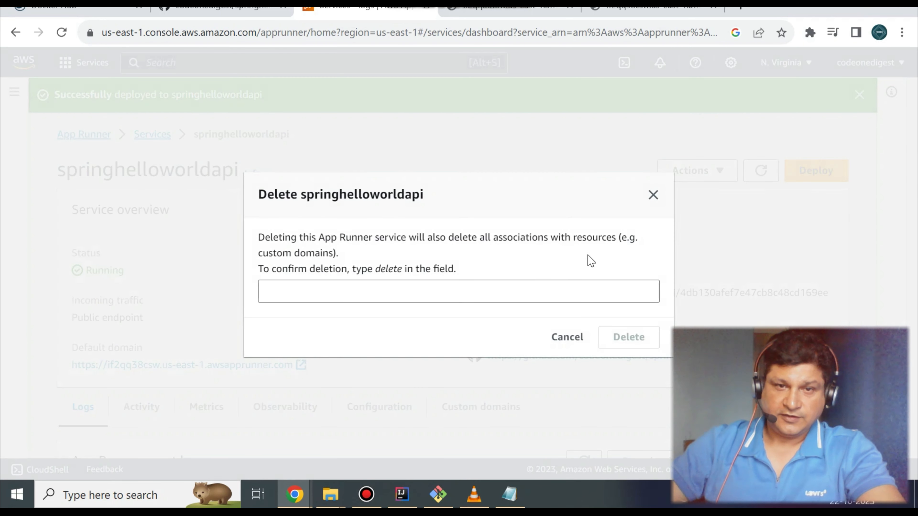
pyautogui.click(448, 292)
pyautogui.write('delete')
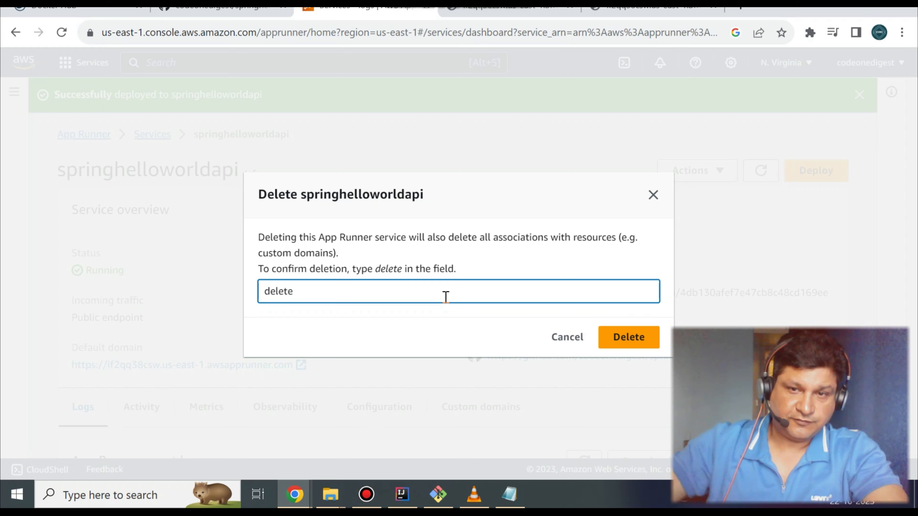
pyautogui.click(629, 337)
pyautogui.click(724, 208)
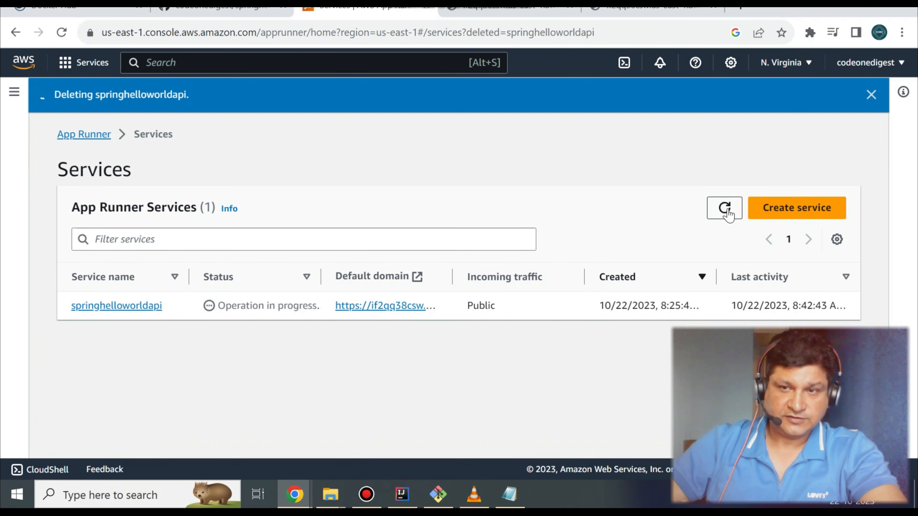
pyautogui.click(719, 208)
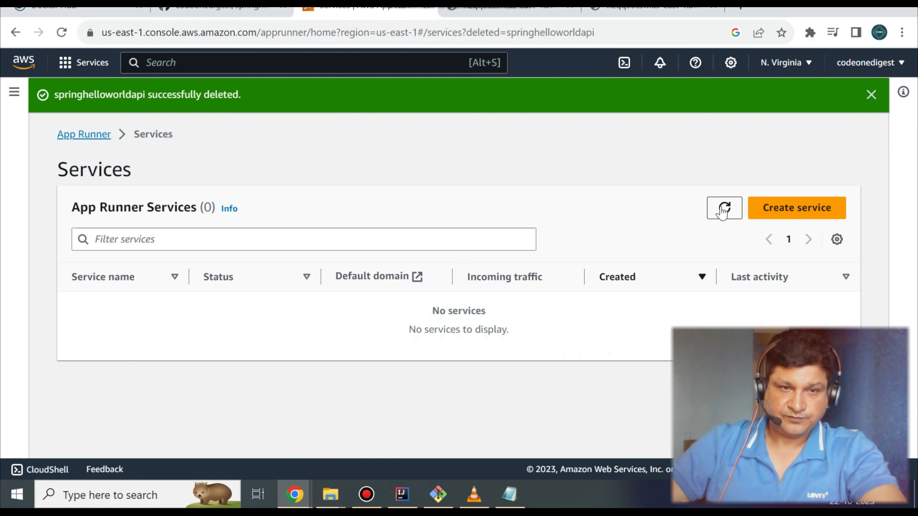
pyautogui.click(710, 210)
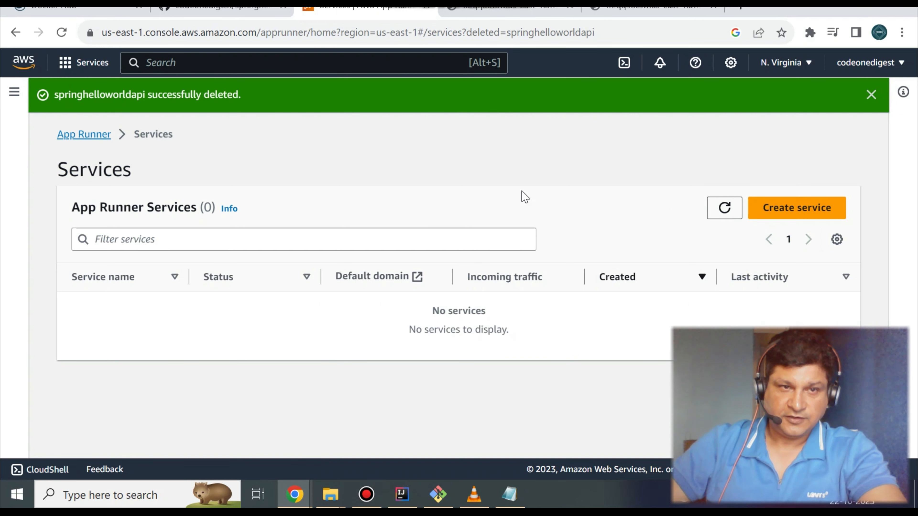
# - View the App Runner start page and the source and deployment options for creating a new service
pyautogui.click(102, 137)
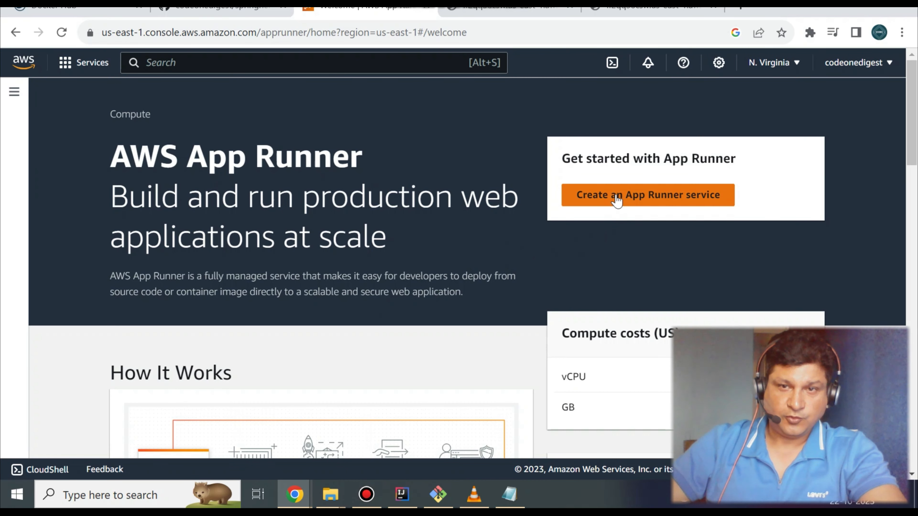
pyautogui.click(616, 199)
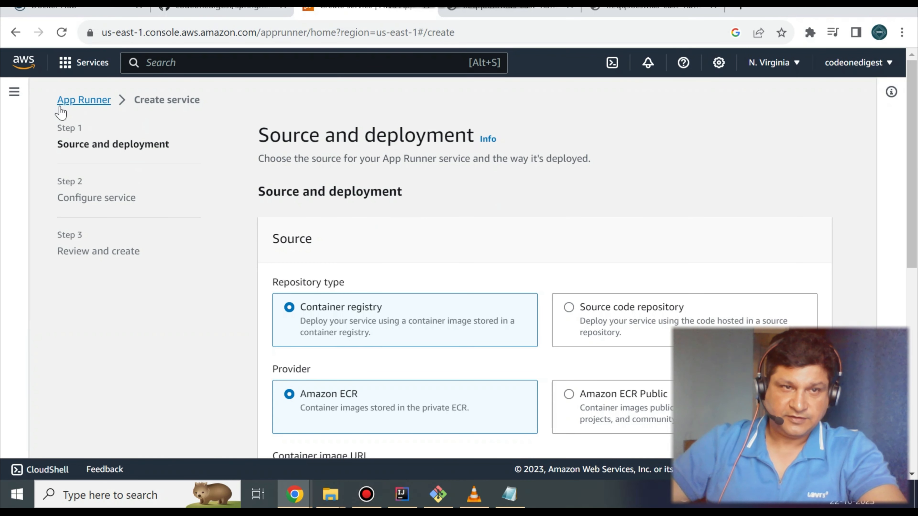
pyautogui.click(90, 102)
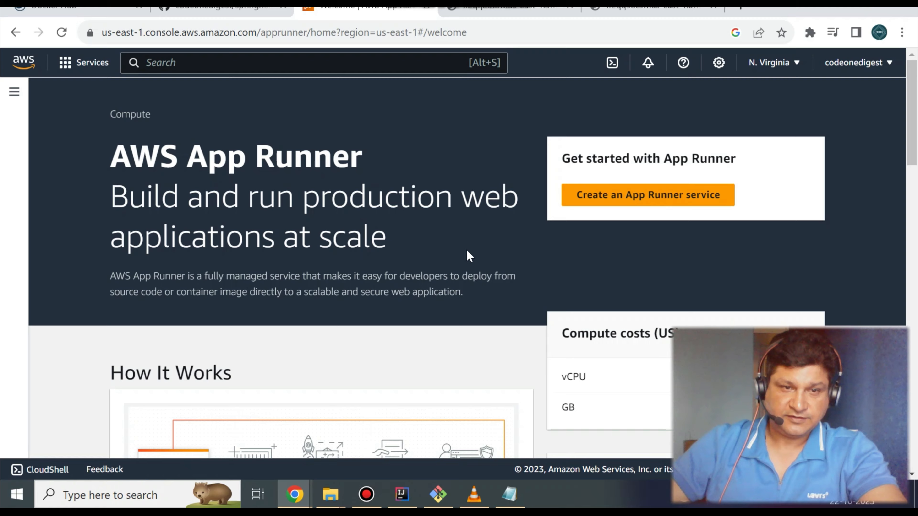
pyautogui.click(686, 204)
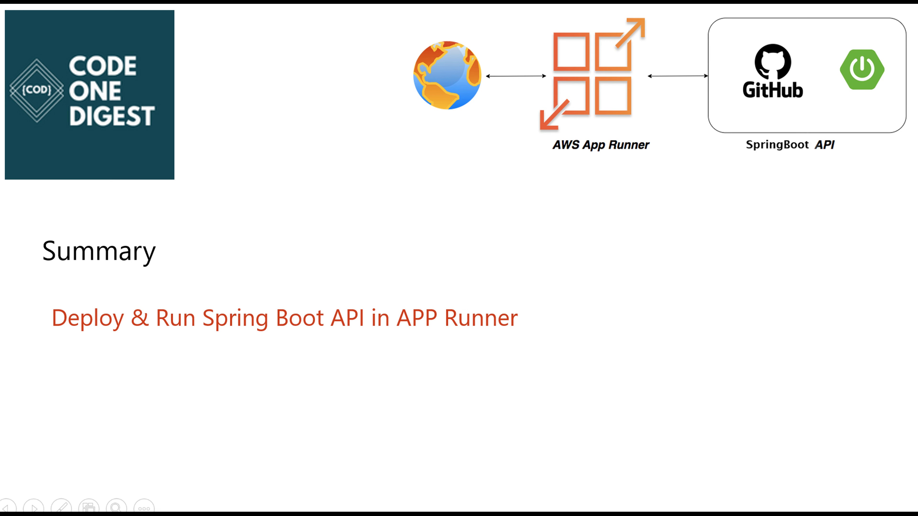